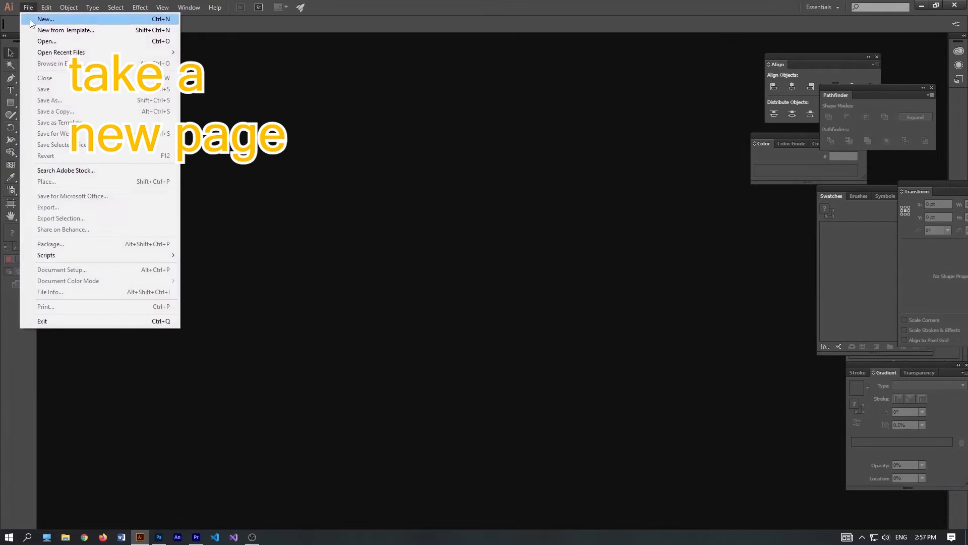
# Create a new RGB document with a 1200 px wide by 1200 px high artboard
pyautogui.click(31, 22)
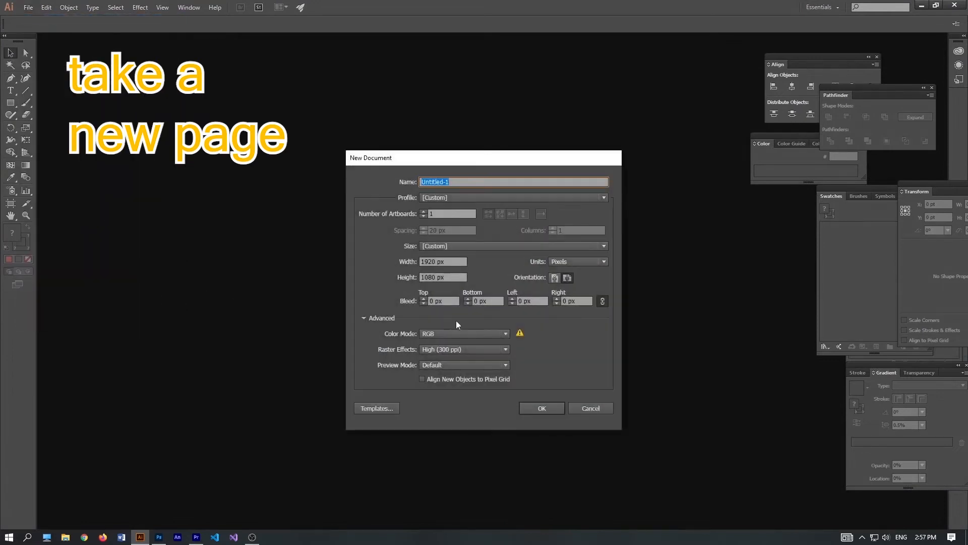
pyautogui.click(433, 261)
pyautogui.moveTo(436, 261); pyautogui.dragTo(420, 261)
pyautogui.write('1')
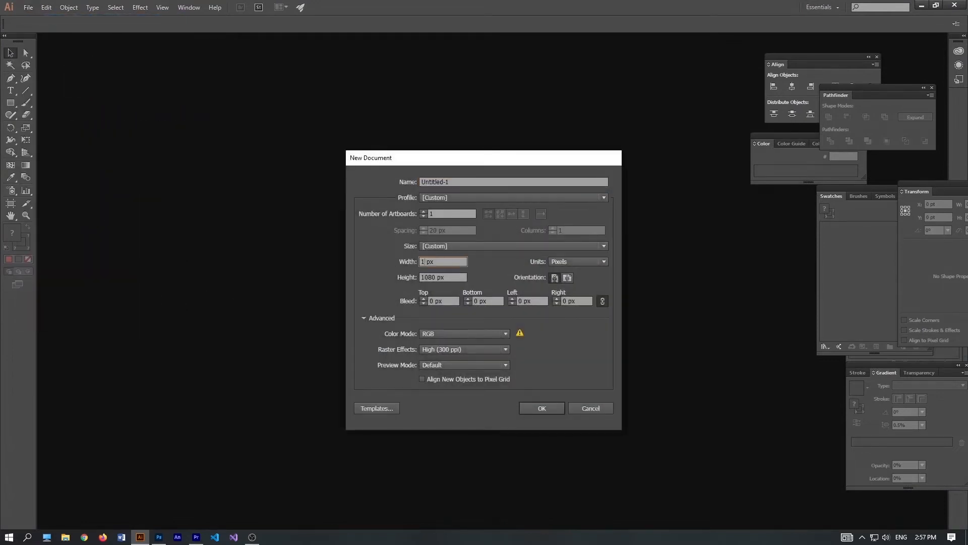
pyautogui.write('200')
pyautogui.moveTo(435, 278); pyautogui.dragTo(420, 278)
pyautogui.write('1200')
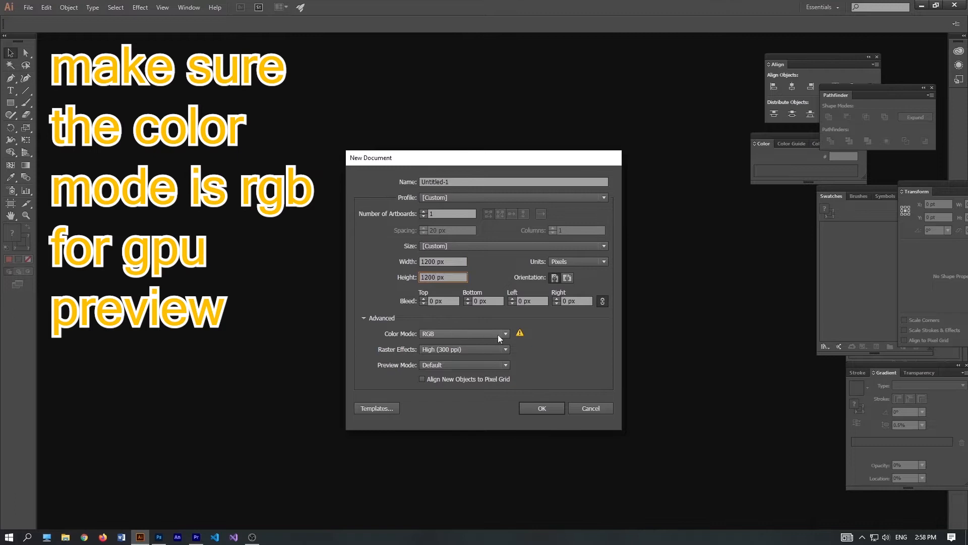
pyautogui.click(558, 410)
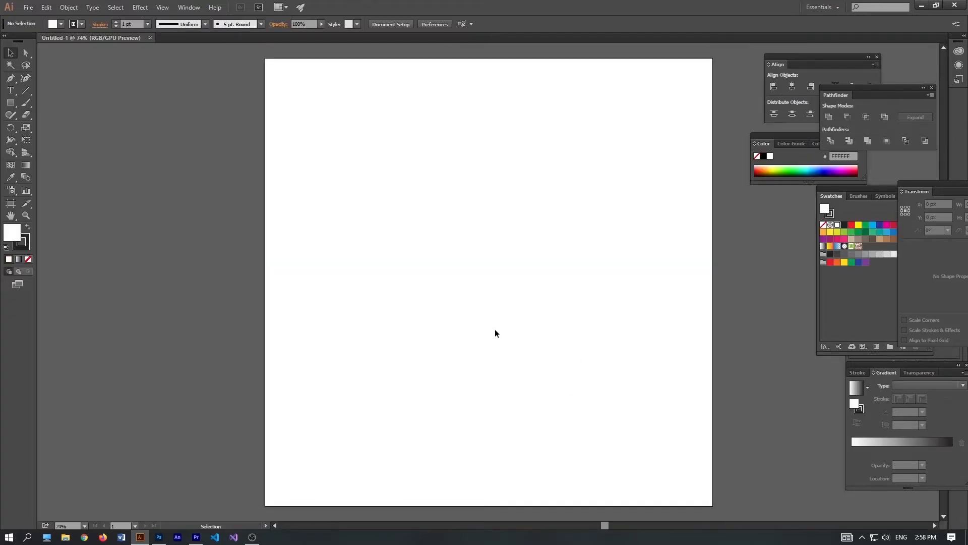
# Draw a closed crescent about 465 px wide and 225 px high near the artboard's centre with the Pen tool, and deselect it
pyautogui.click(11, 79)
pyautogui.click(355, 271)
pyautogui.moveTo(528, 226); pyautogui.dragTo(658, 129)
pyautogui.click(529, 226)
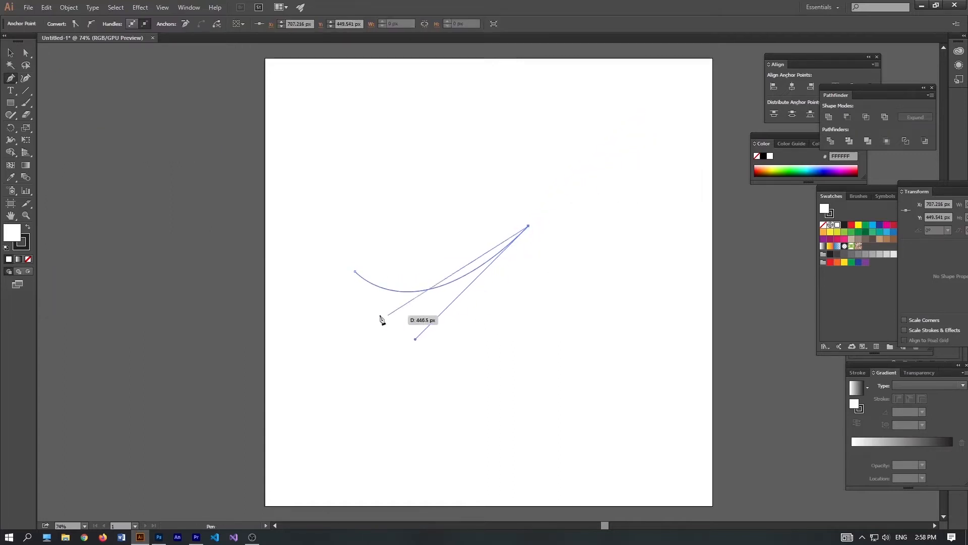
pyautogui.moveTo(355, 271); pyautogui.dragTo(299, 166)
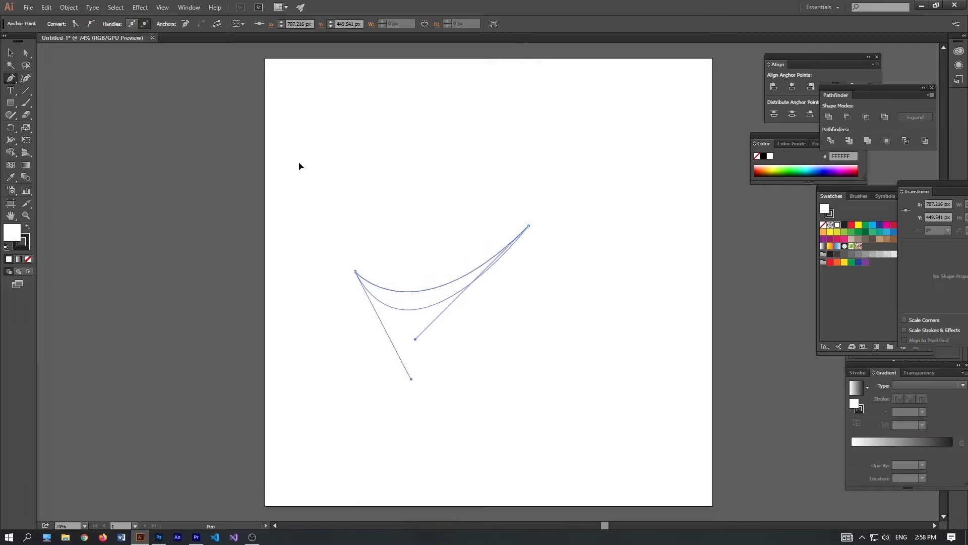
pyautogui.press('a')
pyautogui.click(359, 387)
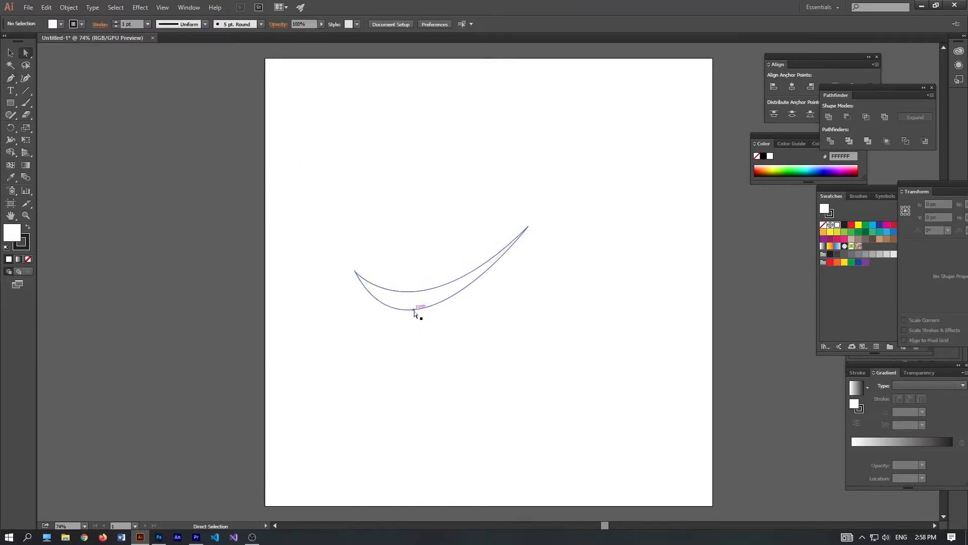
pyautogui.click(415, 312)
pyautogui.click(504, 319)
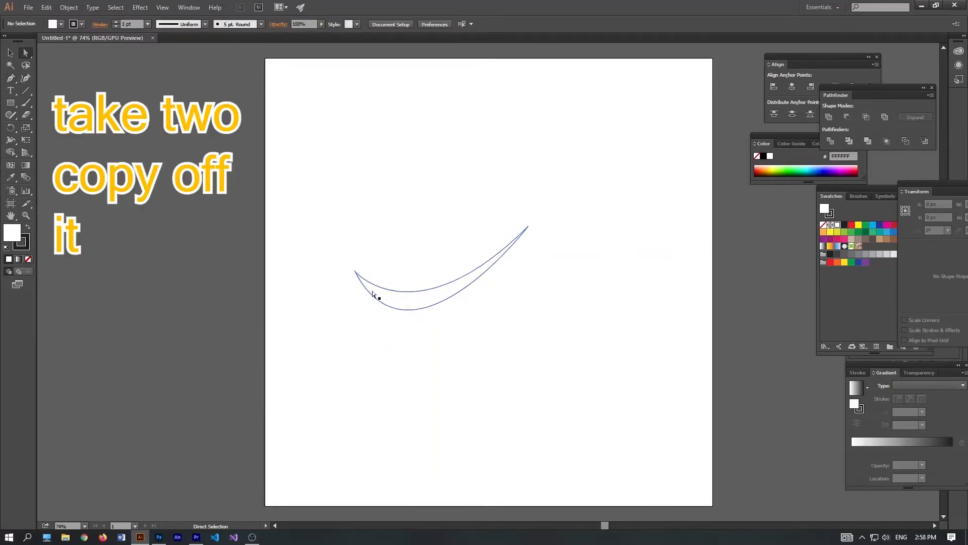
# Duplicate the crescent twice diagonally below the original and rotate the lowest copy until it stands upright
pyautogui.press('alt')
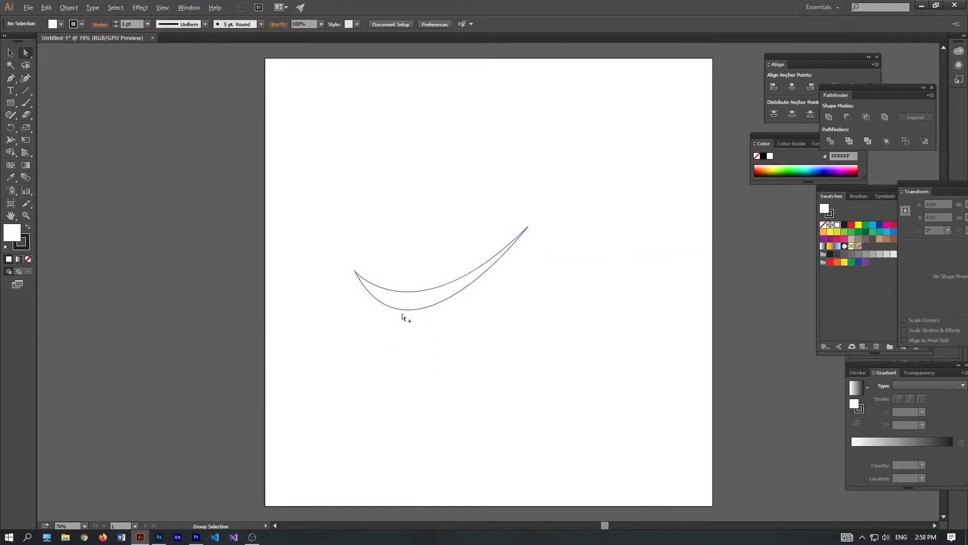
pyautogui.moveTo(402, 315); pyautogui.dragTo(492, 417)
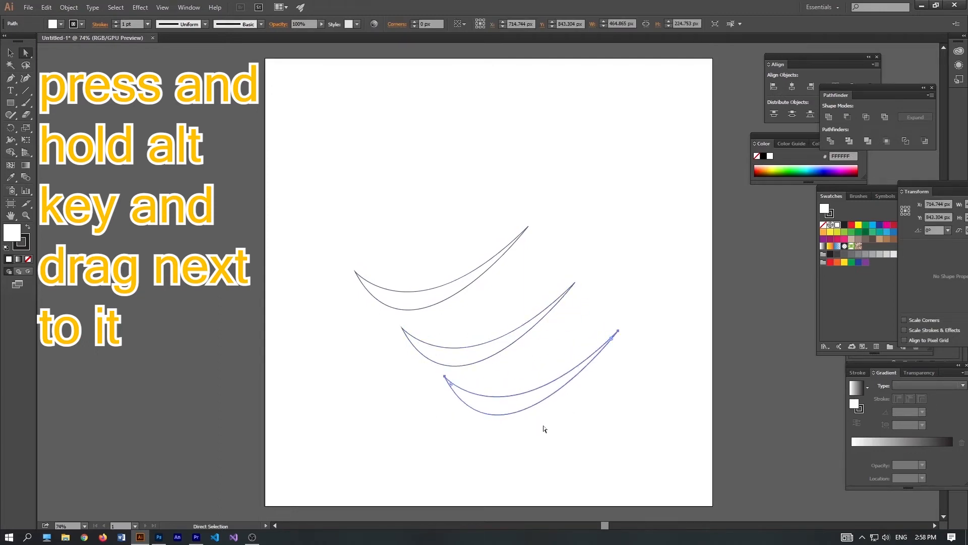
pyautogui.press('v')
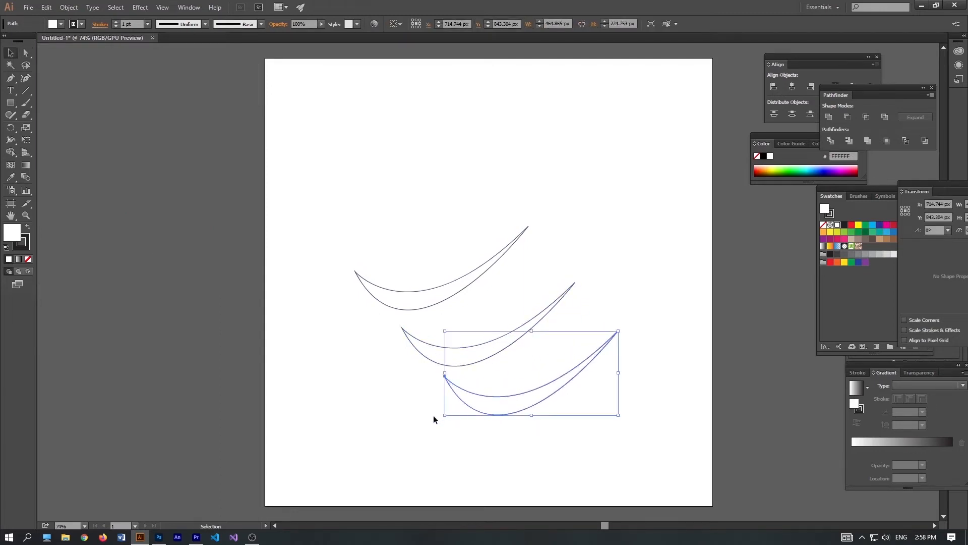
pyautogui.moveTo(439, 420); pyautogui.dragTo(573, 465)
# Move the middle crescent across the upright copy and fine-tune its position so the two cross near their middles
pyautogui.click(449, 356)
pyautogui.moveTo(451, 346); pyautogui.dragTo(513, 369)
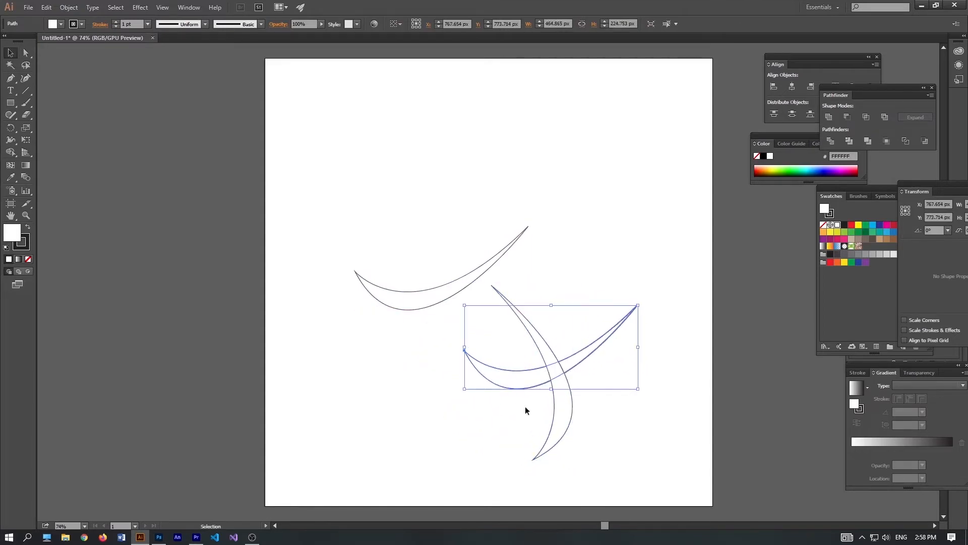
pyautogui.click(627, 442)
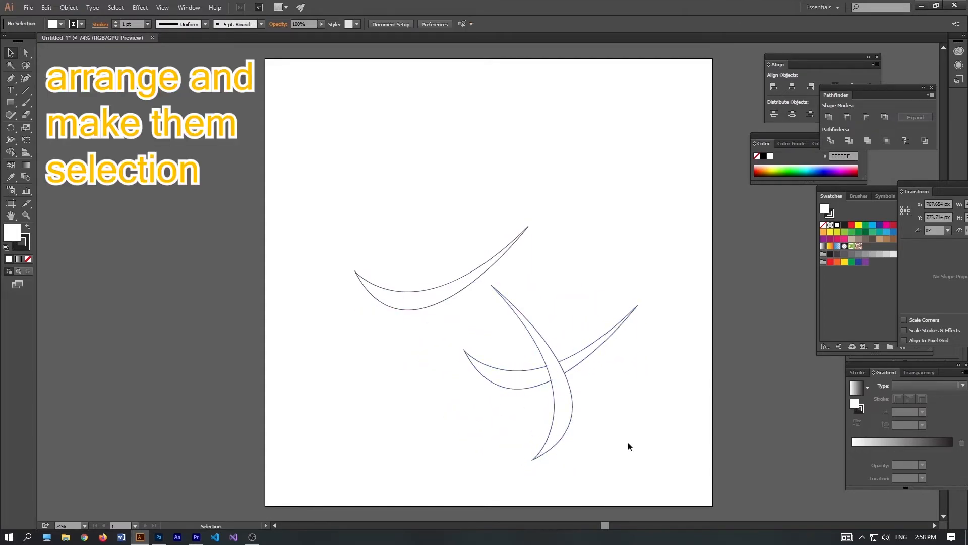
pyautogui.click(518, 370)
pyautogui.click(652, 453)
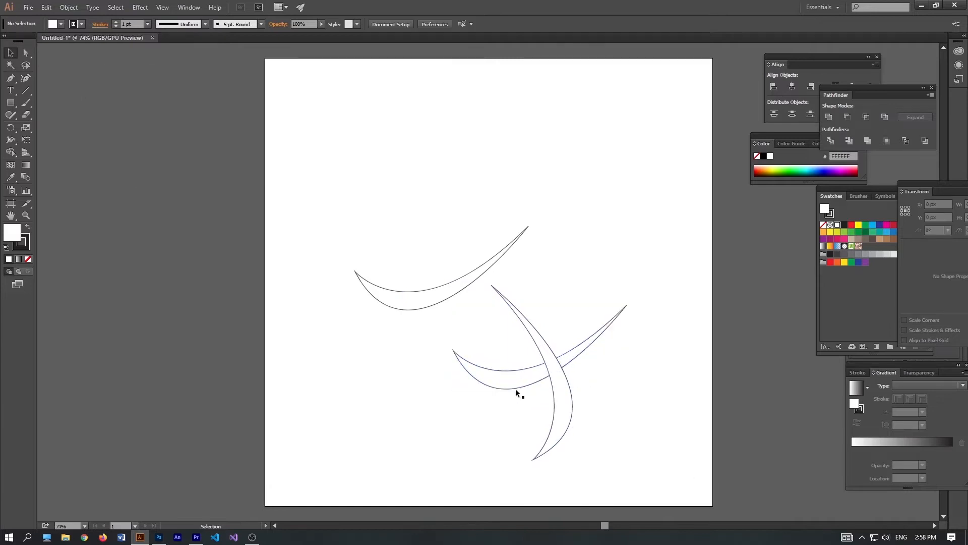
pyautogui.moveTo(510, 370); pyautogui.dragTo(520, 373)
pyautogui.click(633, 456)
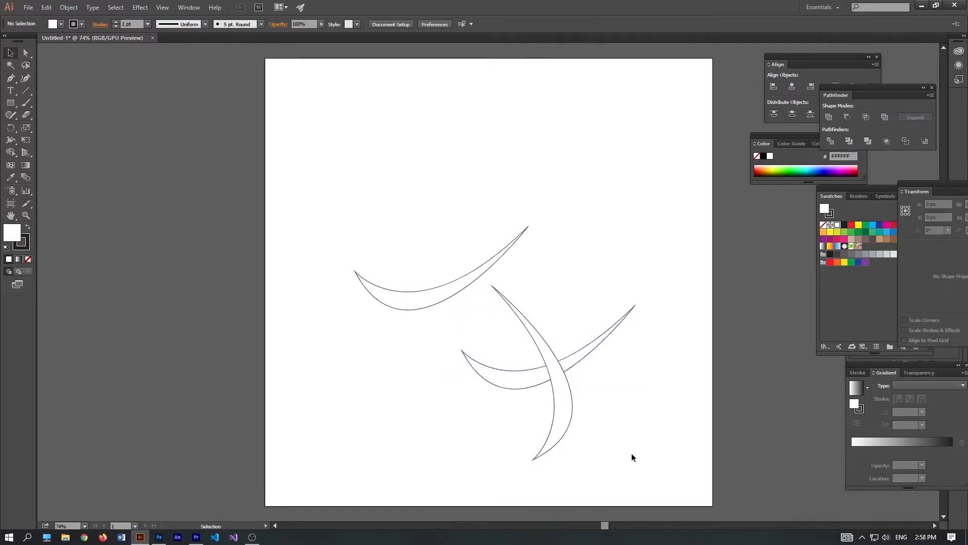
# Merge the two crossing crescents with the Shape Builder tool and move the merged shape up onto the original crescent
pyautogui.moveTo(654, 465); pyautogui.dragTo(501, 311)
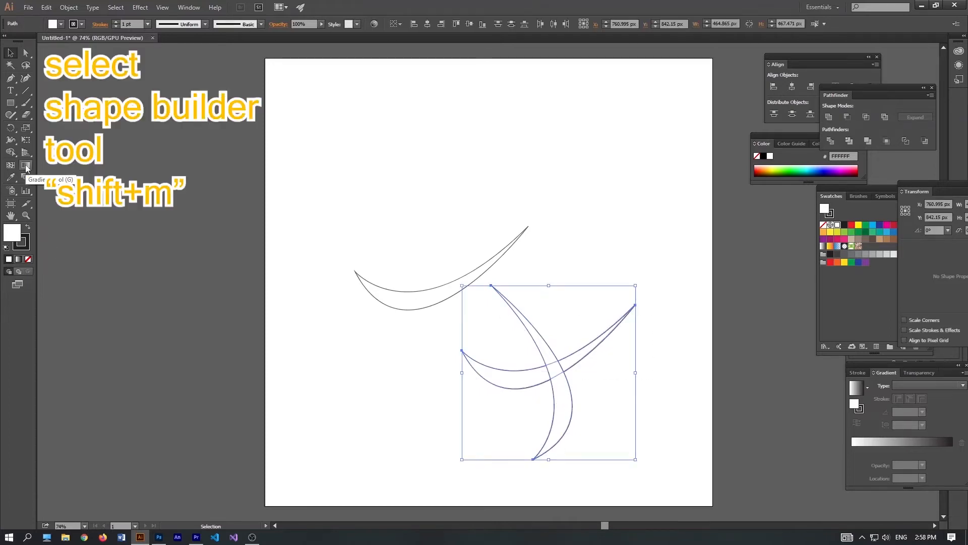
pyautogui.click(11, 153)
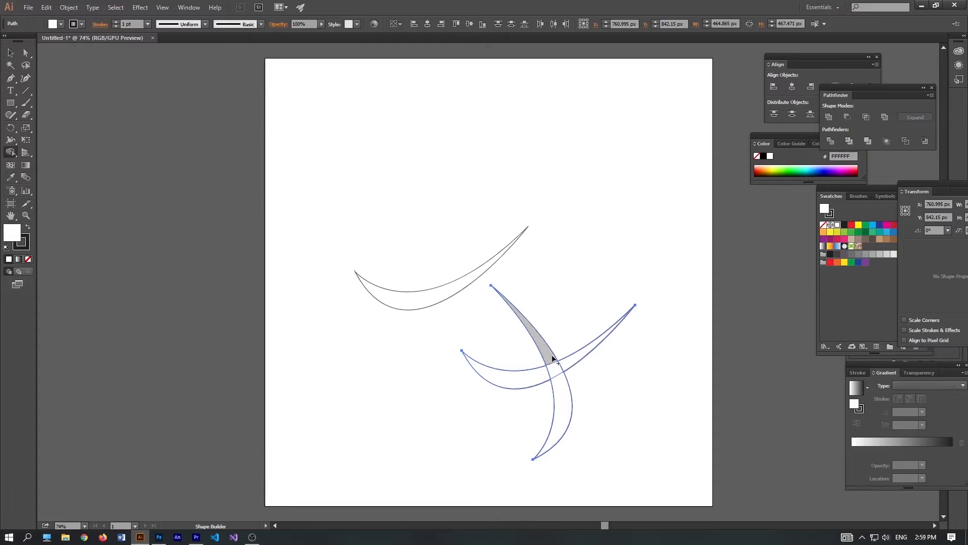
pyautogui.moveTo(558, 423)
pyautogui.mouseDown()
pyautogui.moveTo(565, 369)
pyautogui.moveTo(547, 364)
pyautogui.moveTo(539, 313)
pyautogui.mouseUp()
pyautogui.press('v')
pyautogui.click(488, 425)
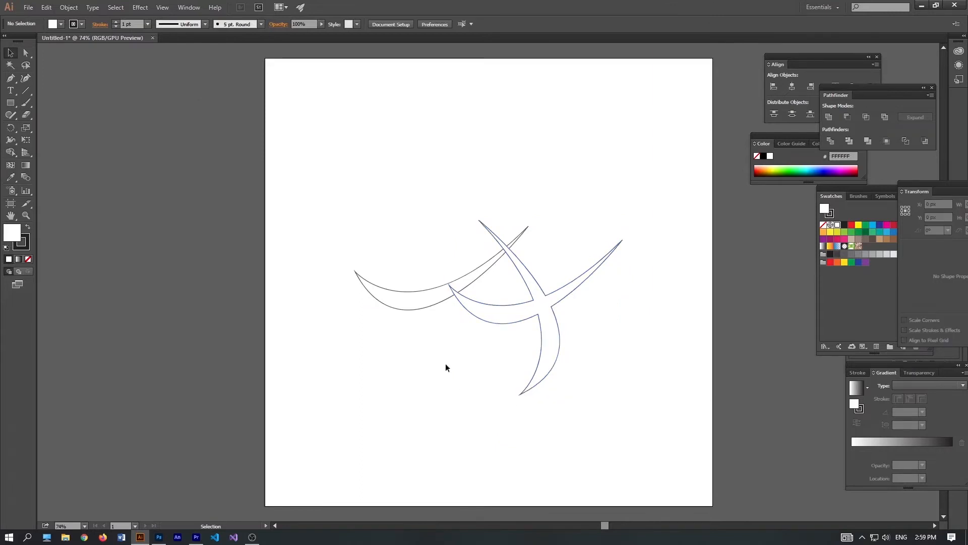
# Rotate the original crescent upright and place its upper tip on the upper tip of the merged shape
pyautogui.click(417, 307)
pyautogui.moveTo(350, 312); pyautogui.dragTo(464, 328)
pyautogui.moveTo(457, 262); pyautogui.dragTo(505, 310)
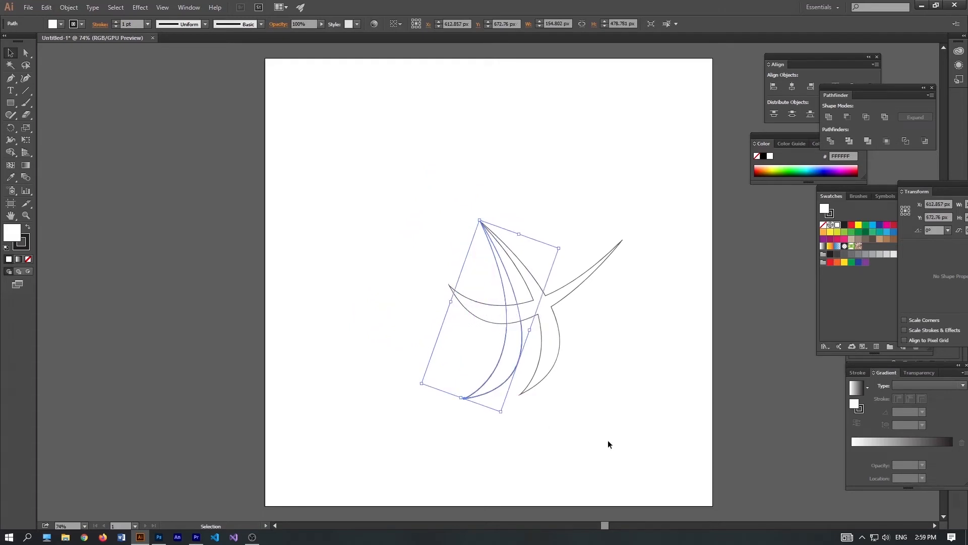
pyautogui.click(591, 431)
# Rotate the single crescent slightly further clockwise and realign its upper tip with the merged shape's upper tip
pyautogui.press('a')
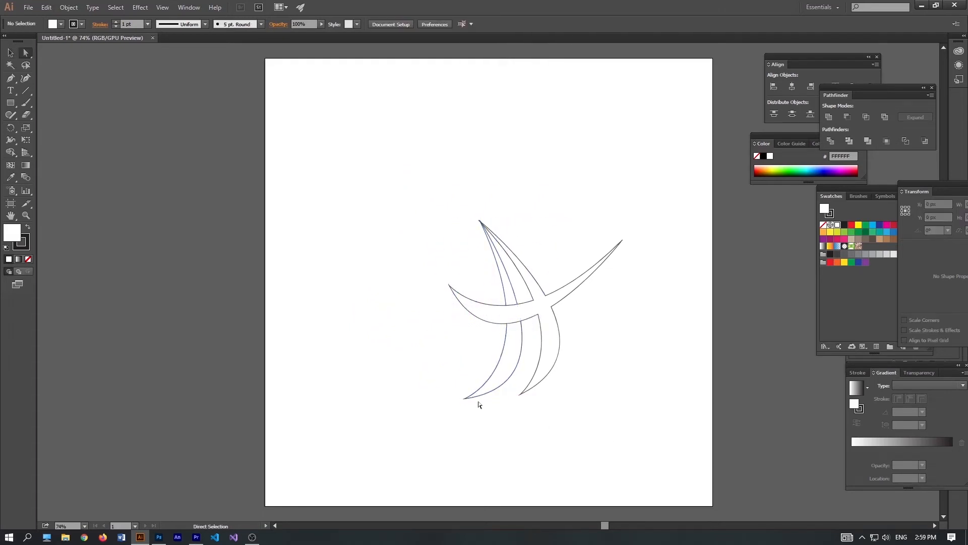
pyautogui.click(482, 386)
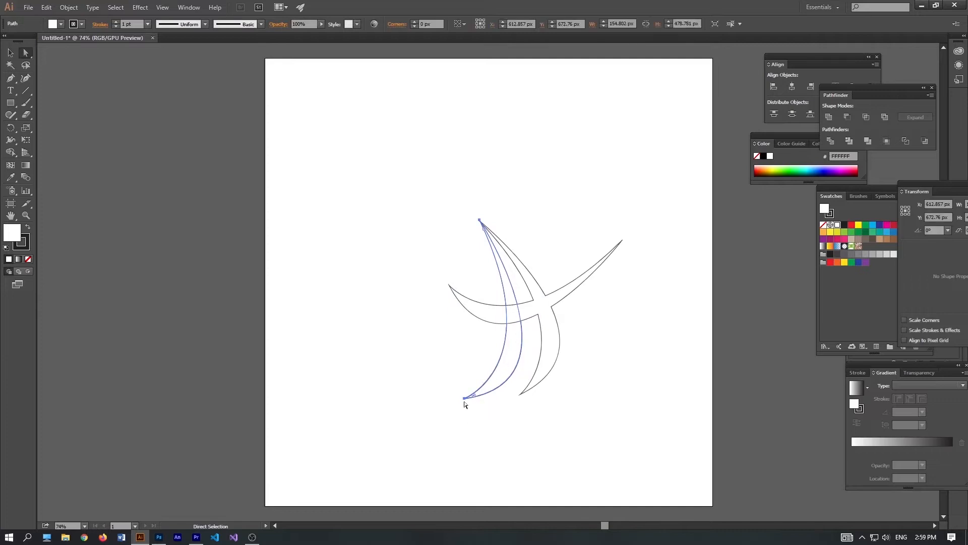
pyautogui.press('v')
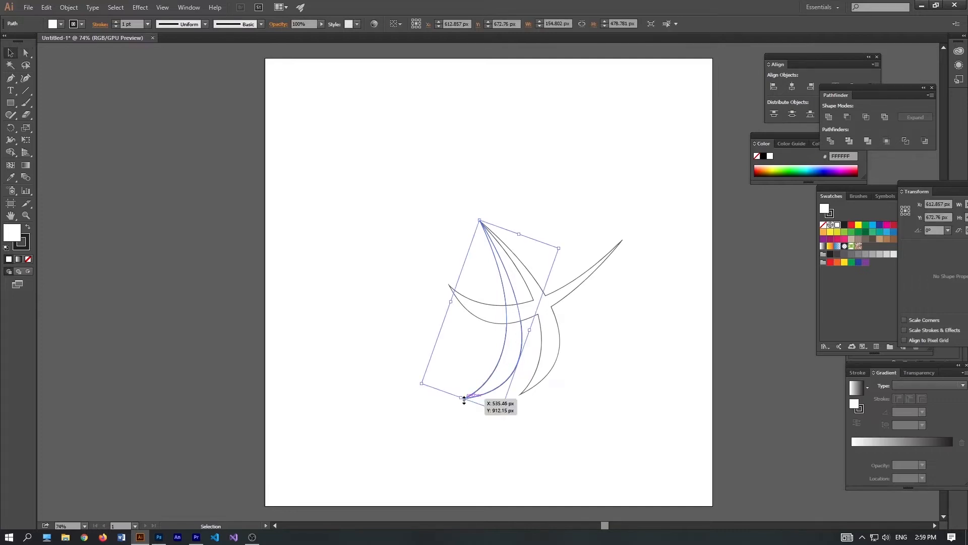
pyautogui.moveTo(418, 383); pyautogui.dragTo(411, 379)
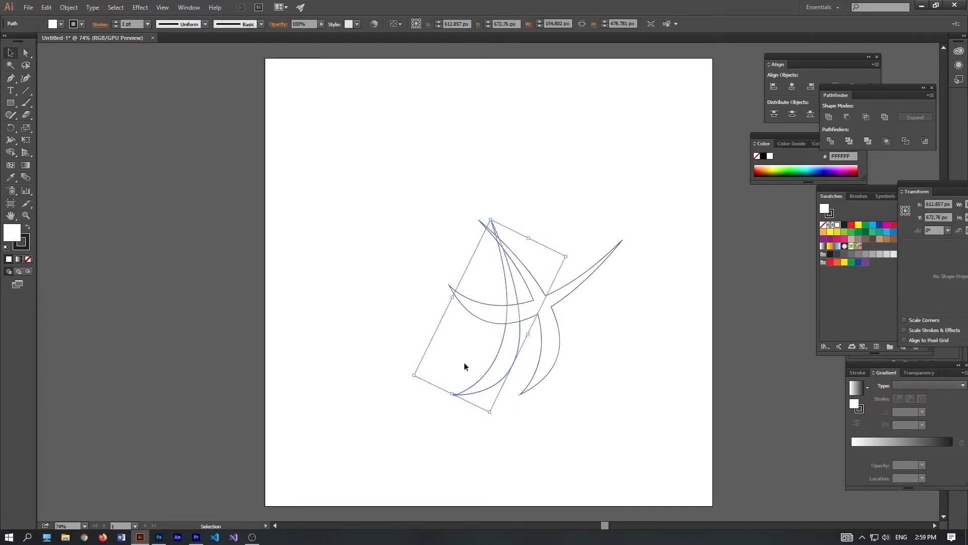
pyautogui.moveTo(508, 295); pyautogui.dragTo(497, 298)
pyautogui.press('a')
pyautogui.click(525, 440)
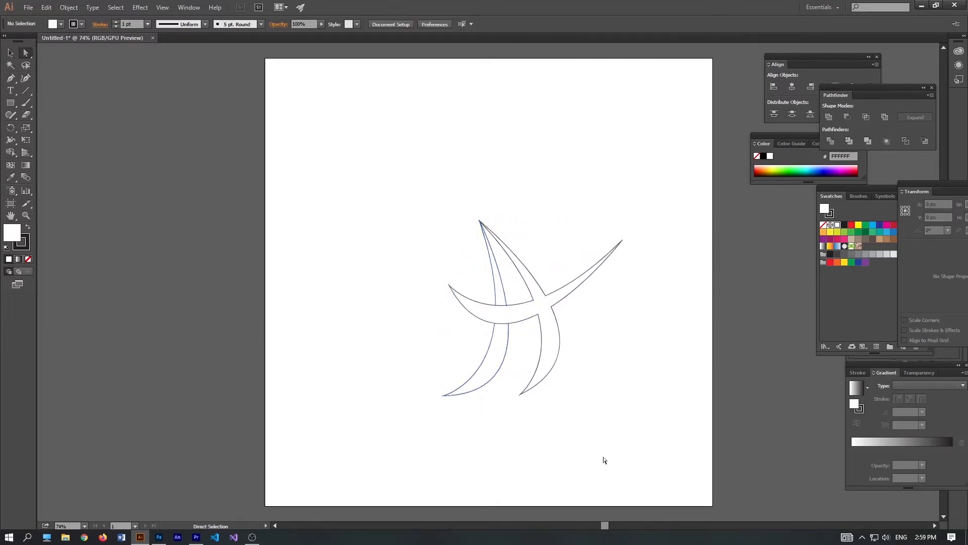
# Fill the single crescent with a linear gradient and get its gradient and the colour swatches ready for editing
pyautogui.click(476, 392)
pyautogui.press('v')
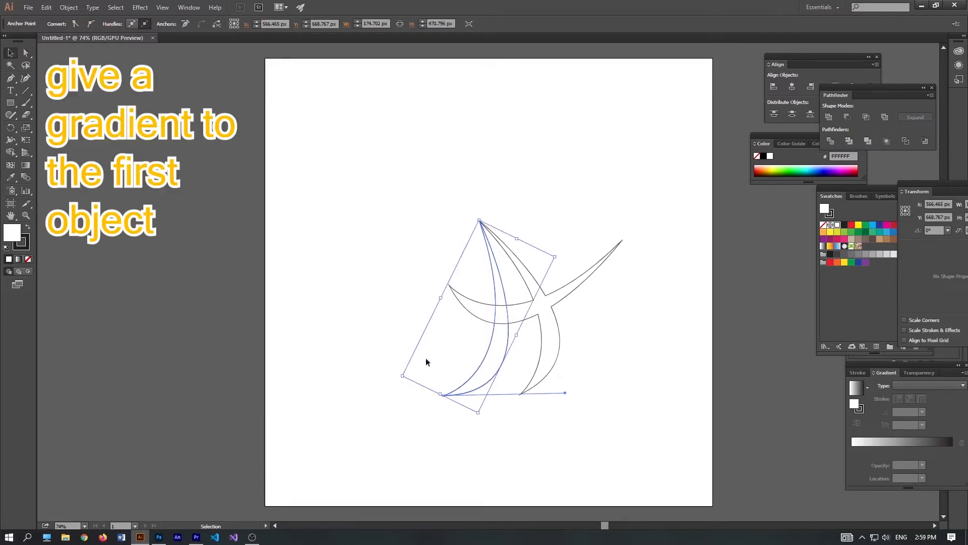
pyautogui.click(18, 260)
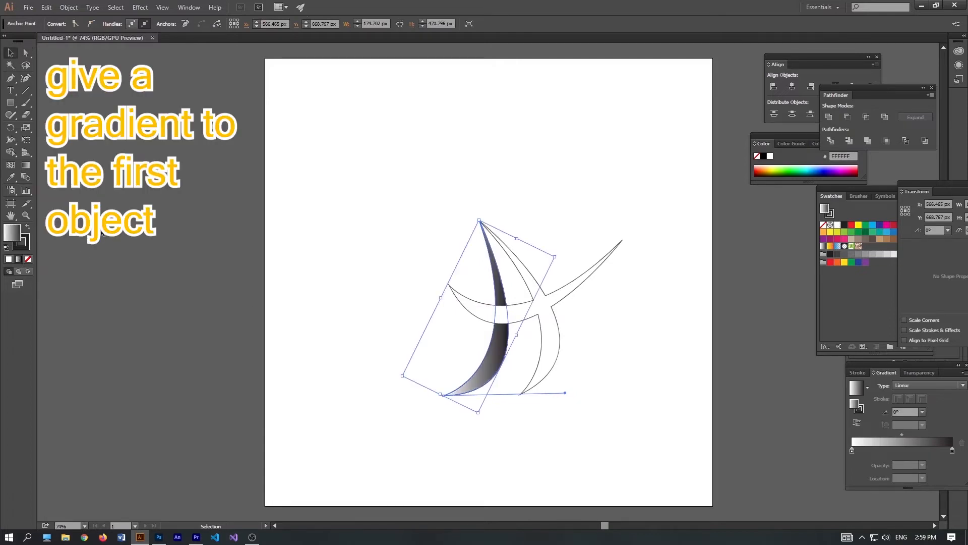
pyautogui.click(26, 165)
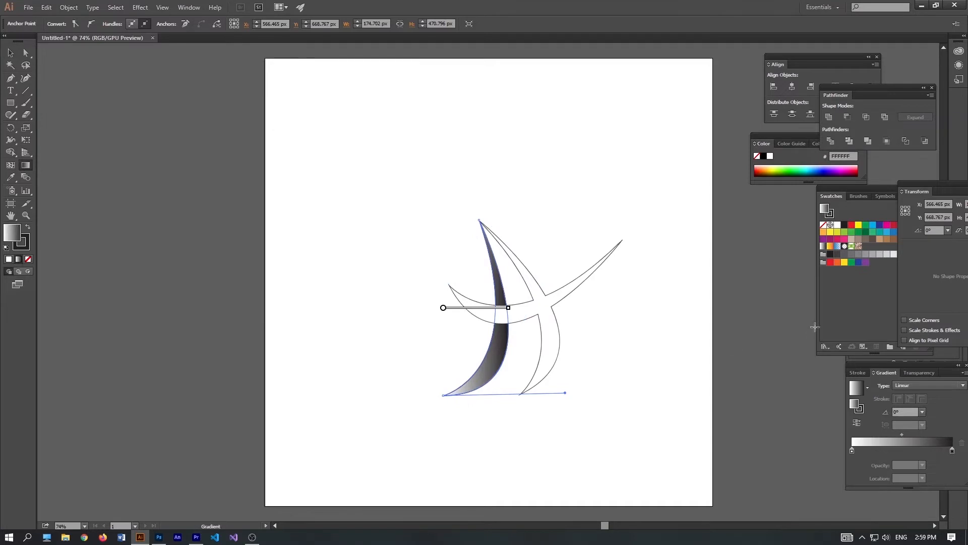
pyautogui.click(877, 296)
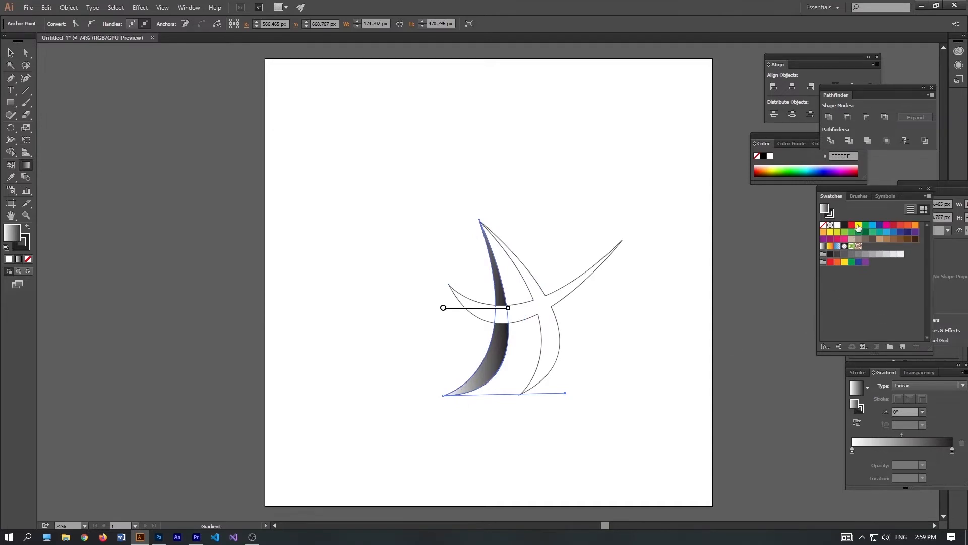
# Try yellow (FFF200) as the start colour and cyan (00AEEF) as the end colour of the crescent's gradient
pyautogui.moveTo(858, 224); pyautogui.dragTo(853, 451)
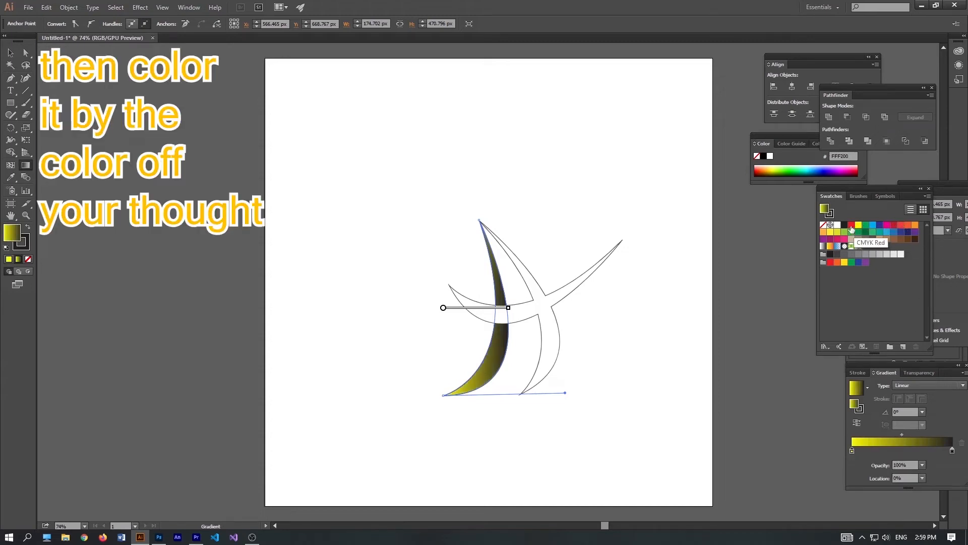
pyautogui.moveTo(872, 224); pyautogui.dragTo(953, 452)
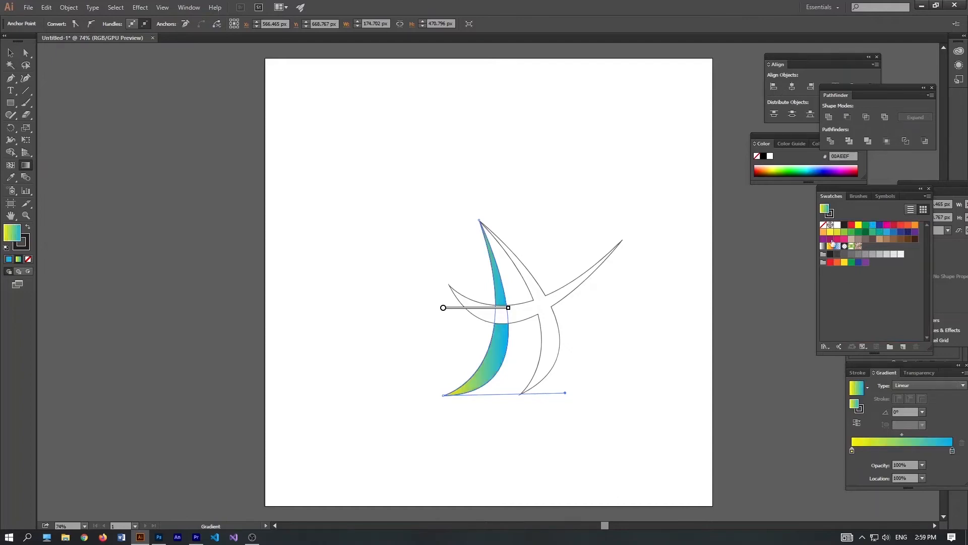
# Set the crescent's gradient to start in cyan (00AEEF) and end in red (ED1C24)
pyautogui.moveTo(853, 226); pyautogui.dragTo(947, 444)
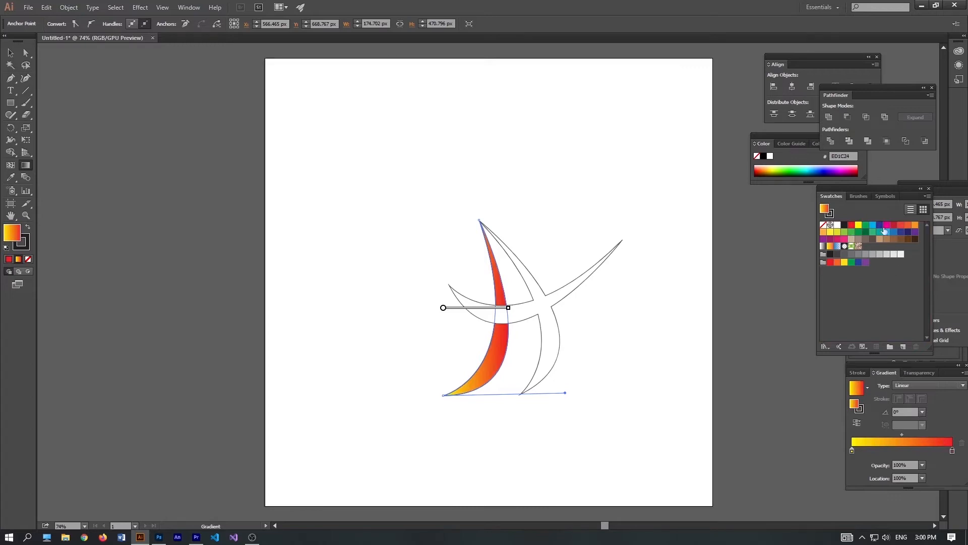
pyautogui.moveTo(875, 230); pyautogui.dragTo(852, 451)
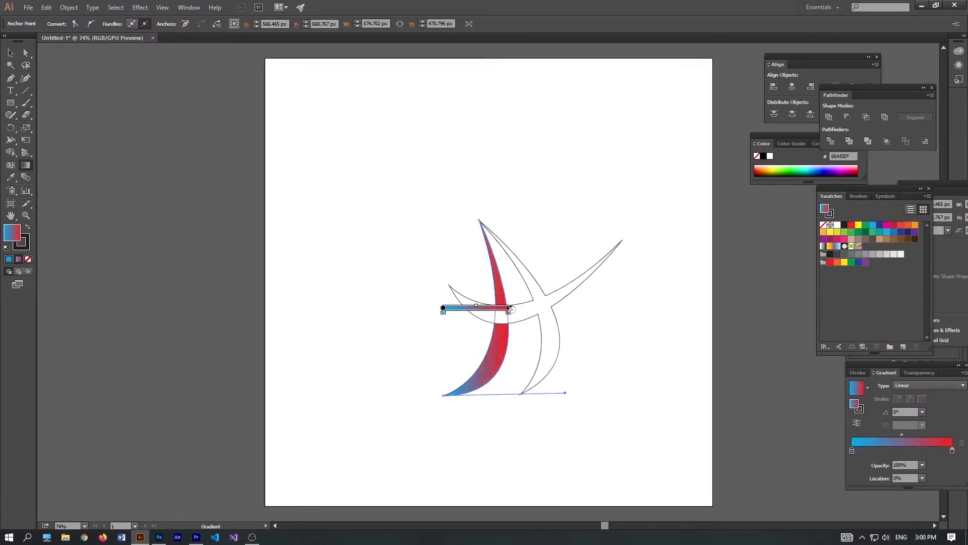
# Redirect the crescent's gradient to about 81.6°, running from cyan at the lower tip to red near the upper tip
pyautogui.moveTo(468, 325)
pyautogui.mouseDown()
pyautogui.moveTo(551, 210)
pyautogui.moveTo(551, 225)
pyautogui.mouseUp()
pyautogui.moveTo(484, 308)
pyautogui.moveTo(508, 275); pyautogui.dragTo(561, 215)
pyautogui.moveTo(487, 307)
pyautogui.moveTo(487, 306)
pyautogui.mouseDown()
pyautogui.moveTo(460, 380)
pyautogui.moveTo(503, 258)
pyautogui.mouseUp()
pyautogui.moveTo(490, 311)
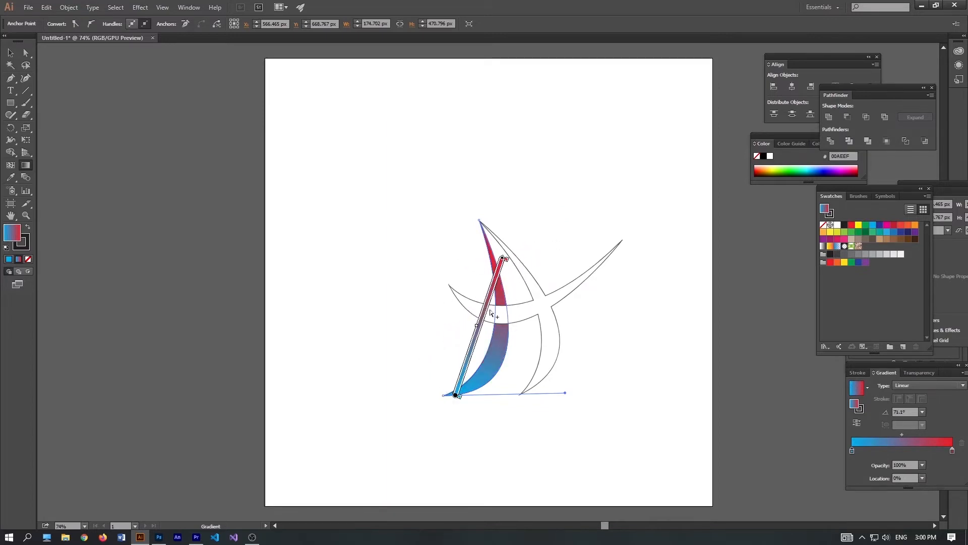
pyautogui.moveTo(484, 313); pyautogui.dragTo(487, 302)
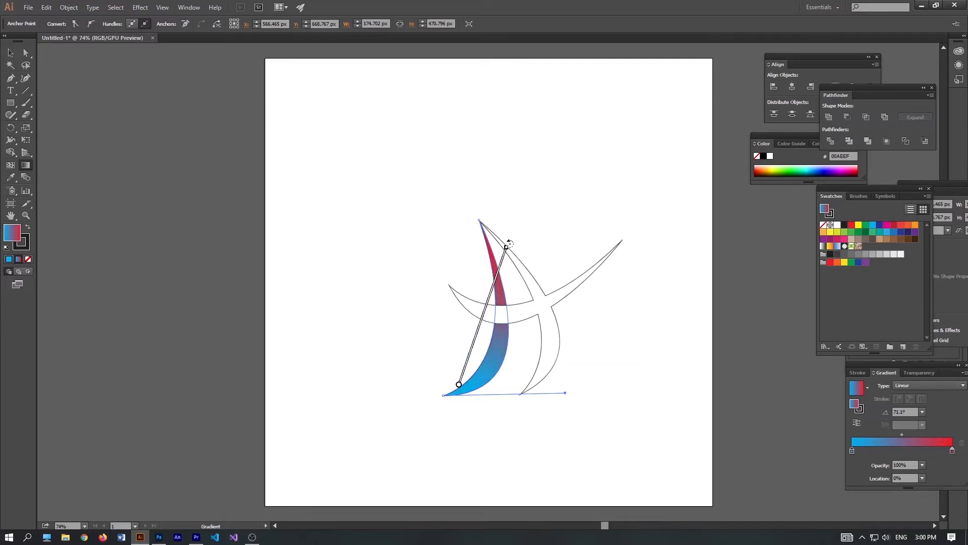
pyautogui.moveTo(509, 244); pyautogui.dragTo(480, 234)
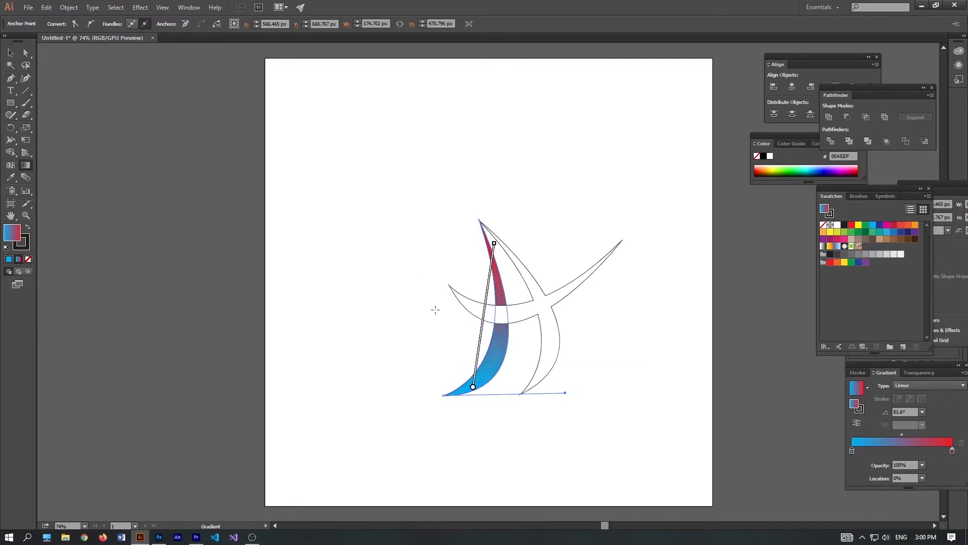
# Fill the merged shape of the two crossing crescents with the cyan-to-red linear gradient, running upward at about 102°
pyautogui.press('v')
pyautogui.moveTo(400, 218); pyautogui.dragTo(593, 425)
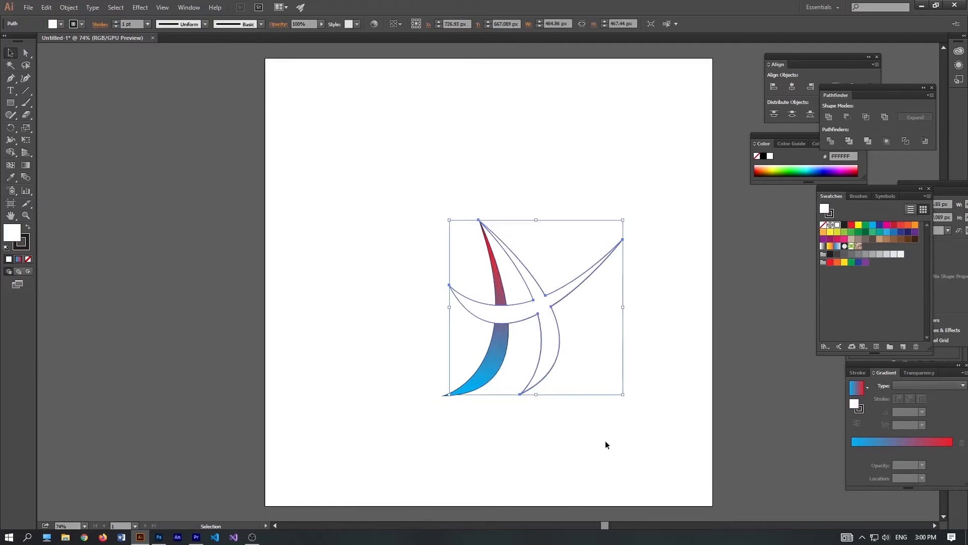
pyautogui.click(885, 444)
pyautogui.click(25, 165)
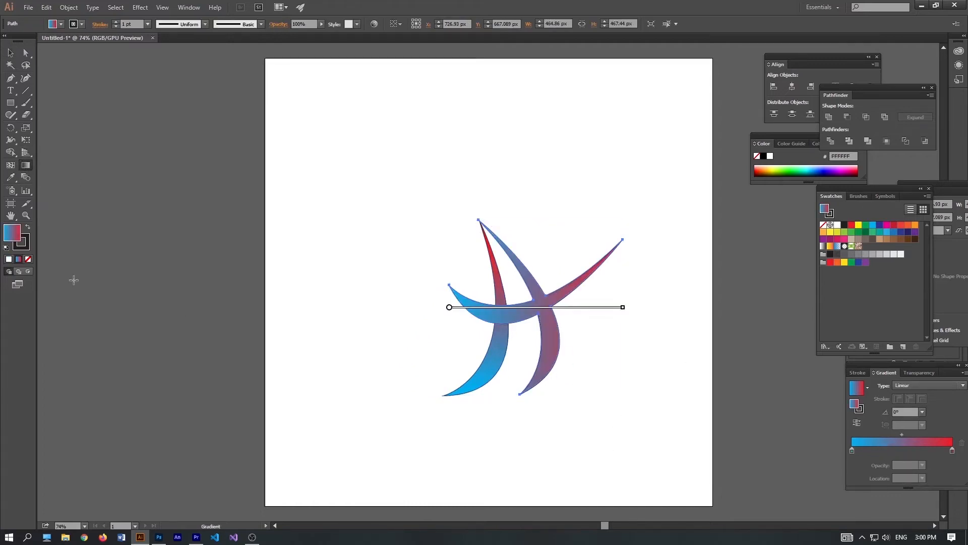
pyautogui.moveTo(628, 307); pyautogui.dragTo(484, 134)
pyautogui.moveTo(467, 220)
pyautogui.mouseDown()
pyautogui.moveTo(534, 227)
pyautogui.moveTo(545, 315)
pyautogui.mouseUp()
pyautogui.moveTo(536, 206)
pyautogui.mouseDown()
pyautogui.moveTo(497, 201)
pyautogui.moveTo(524, 207)
pyautogui.mouseUp()
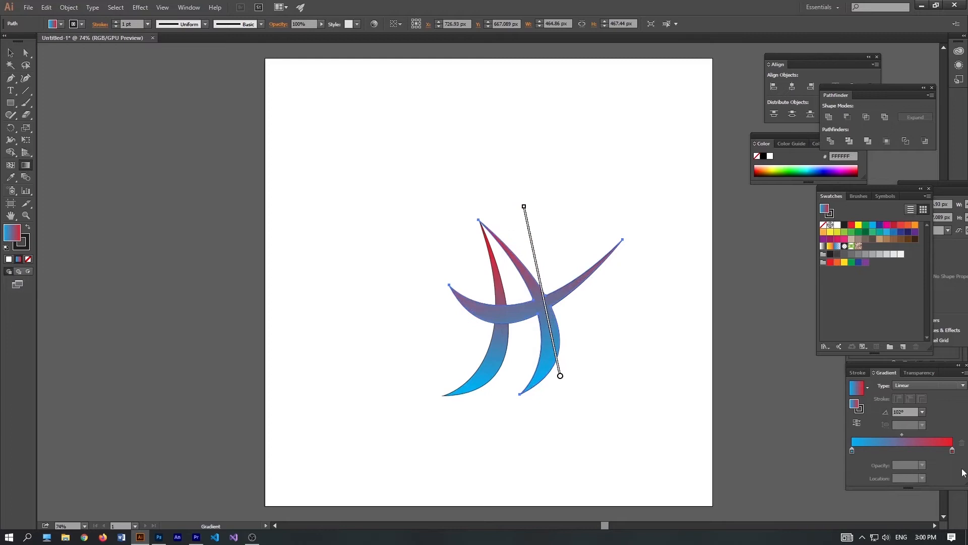
# Swap the colours of the merged shape's gradient so it starts in red (ED1C24) and ends in cyan
pyautogui.moveTo(953, 451)
pyautogui.mouseDown()
pyautogui.moveTo(832, 447)
pyautogui.moveTo(952, 450)
pyautogui.mouseUp()
pyautogui.moveTo(870, 450); pyautogui.dragTo(806, 447)
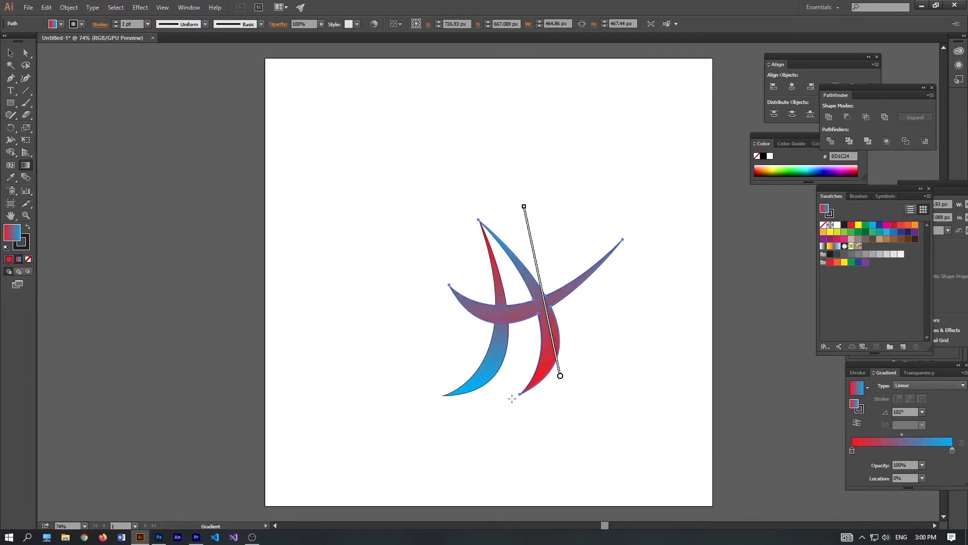
pyautogui.press('v')
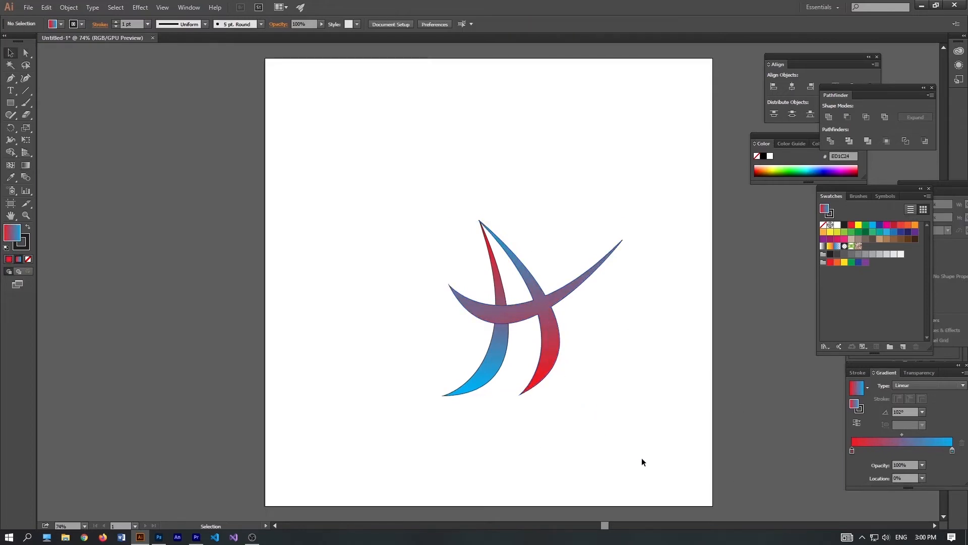
pyautogui.moveTo(627, 456); pyautogui.dragTo(348, 186)
pyautogui.click(631, 345)
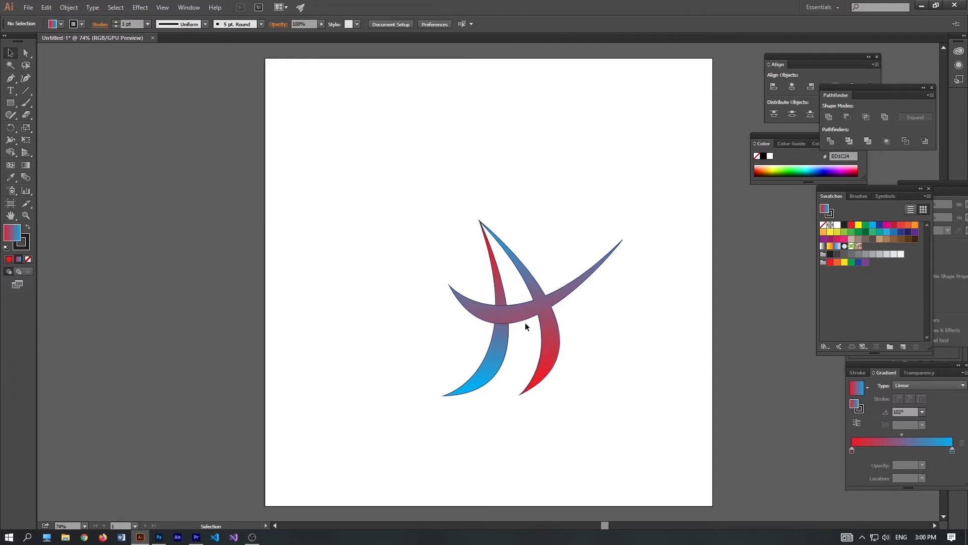
# Select all the logo shapes and remove their black outline
pyautogui.hotkey('ctrl', '1')
pyautogui.moveTo(646, 411); pyautogui.dragTo(278, 125)
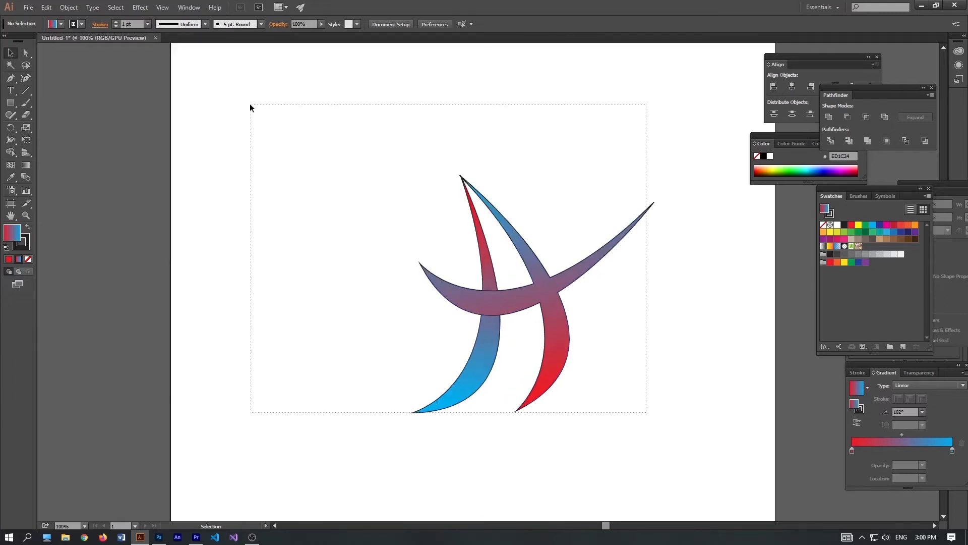
pyautogui.click(25, 249)
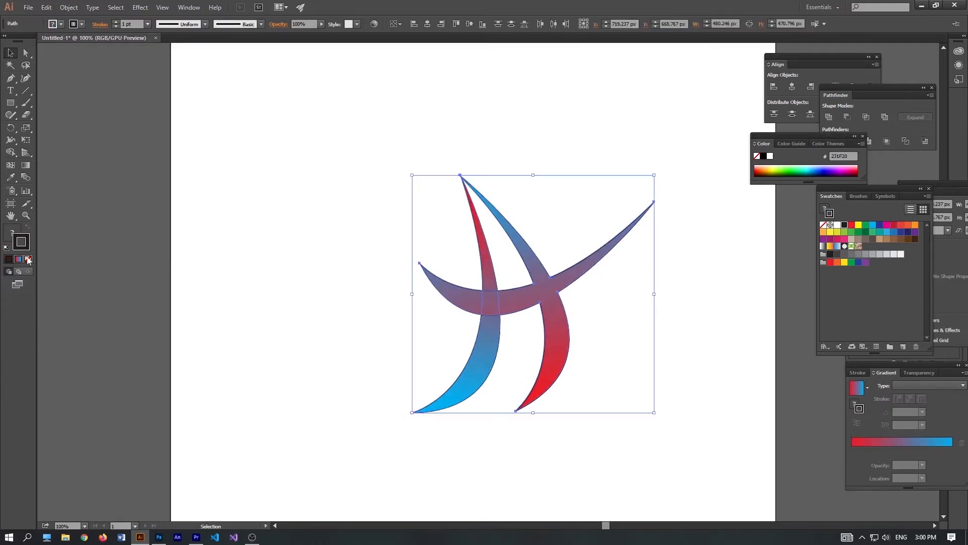
pyautogui.click(28, 259)
pyautogui.click(227, 334)
# Nudge the upper tip anchor of the separate red-to-cyan crescent so it meets the tip of the neighbouring crescent
pyautogui.press('a')
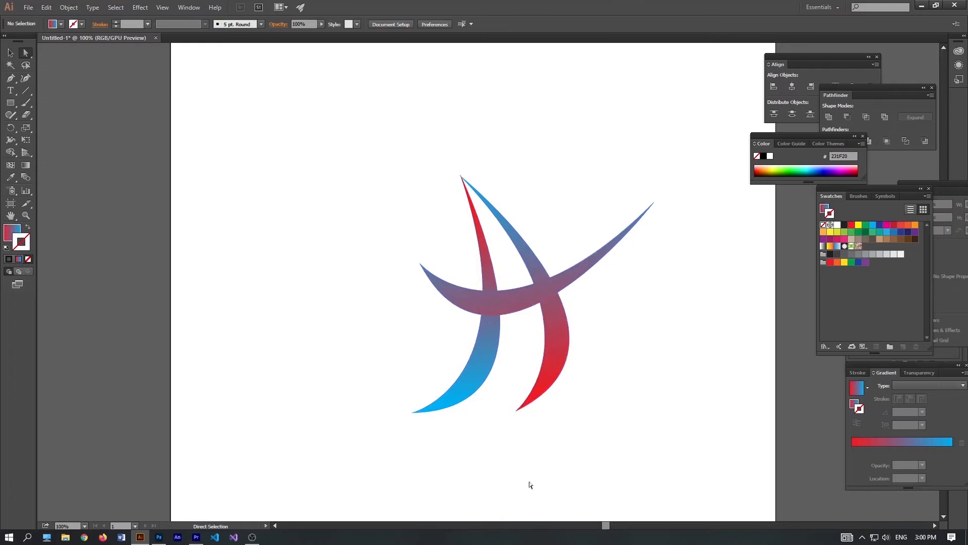
pyautogui.scroll(3, 479, 246)
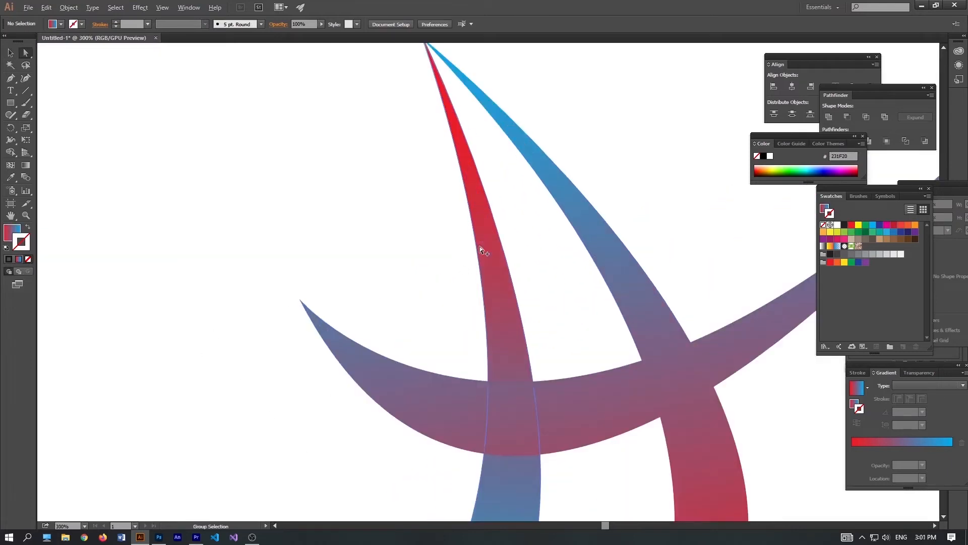
pyautogui.scroll(2, 393, 226)
pyautogui.click(368, 234)
pyautogui.scroll(3, 359, 186)
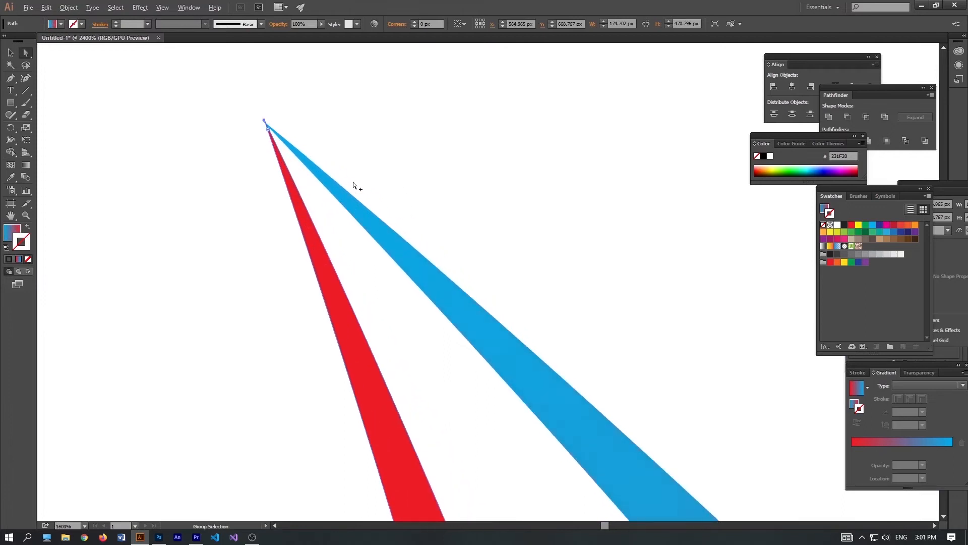
pyautogui.moveTo(283, 171); pyautogui.dragTo(282, 172)
pyautogui.click(377, 164)
pyautogui.scroll(-10, 451, 186)
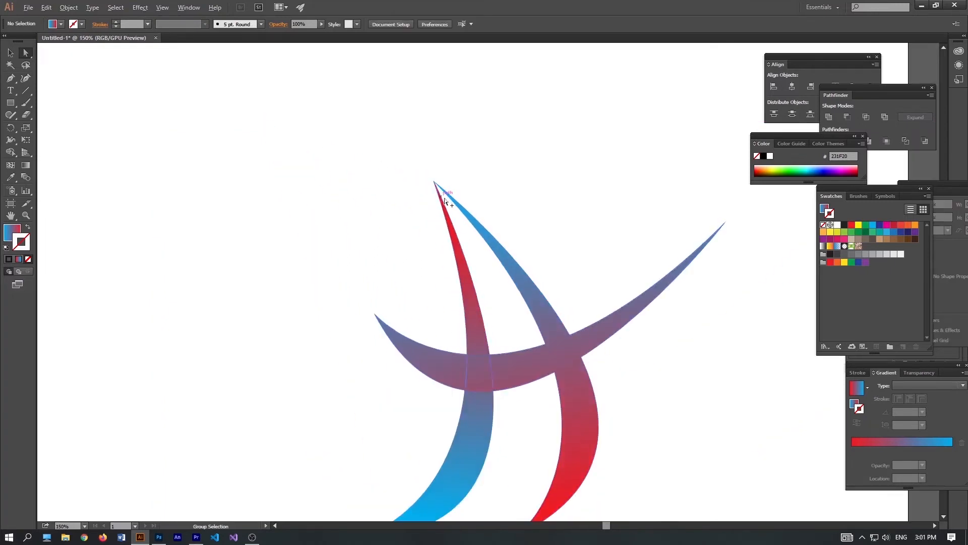
# Scale the whole logo up to about 908 × 887 px and move it within the artboard
pyautogui.press('v')
pyautogui.hotkey('ctrl', 'a')
pyautogui.moveTo(573, 350); pyautogui.dragTo(716, 490)
pyautogui.moveTo(540, 343); pyautogui.dragTo(450, 222)
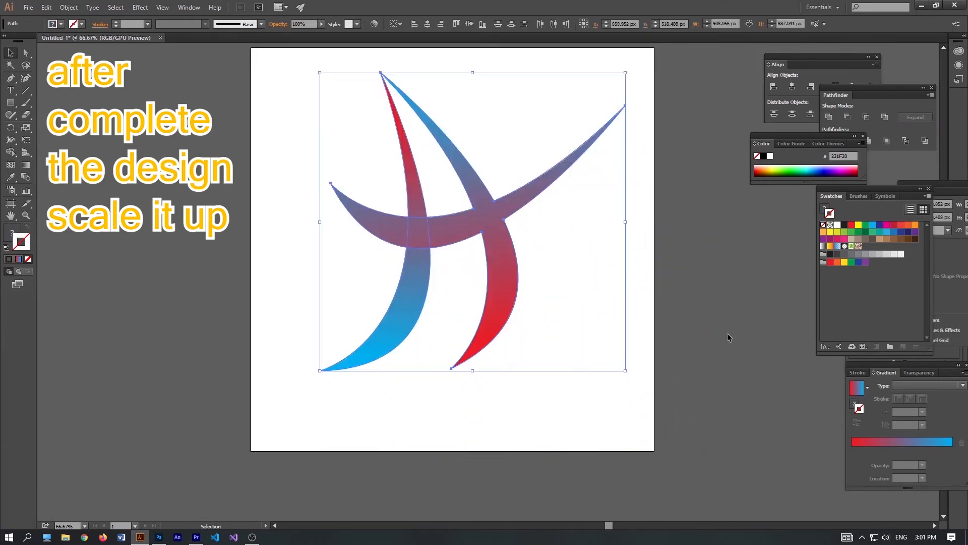
pyautogui.click(769, 270)
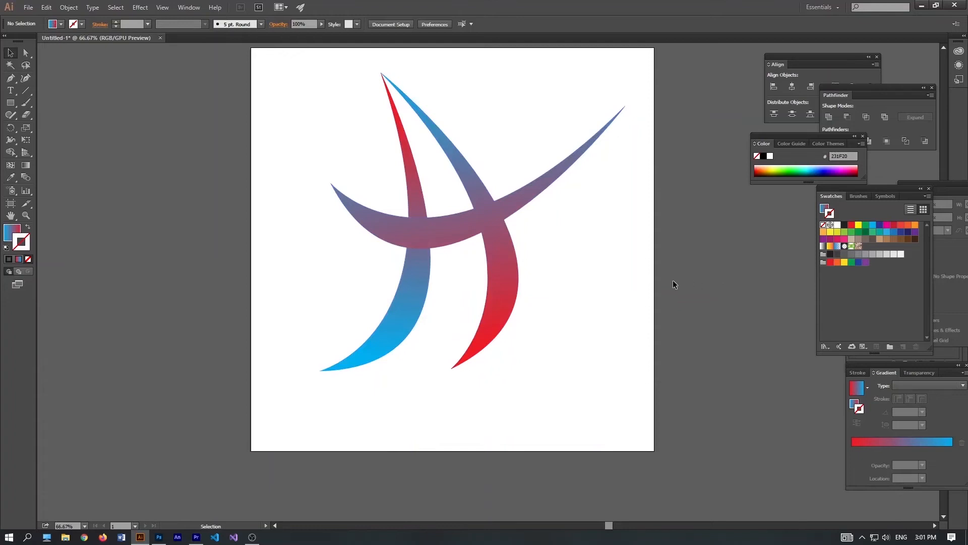
pyautogui.scroll(2, 672, 283)
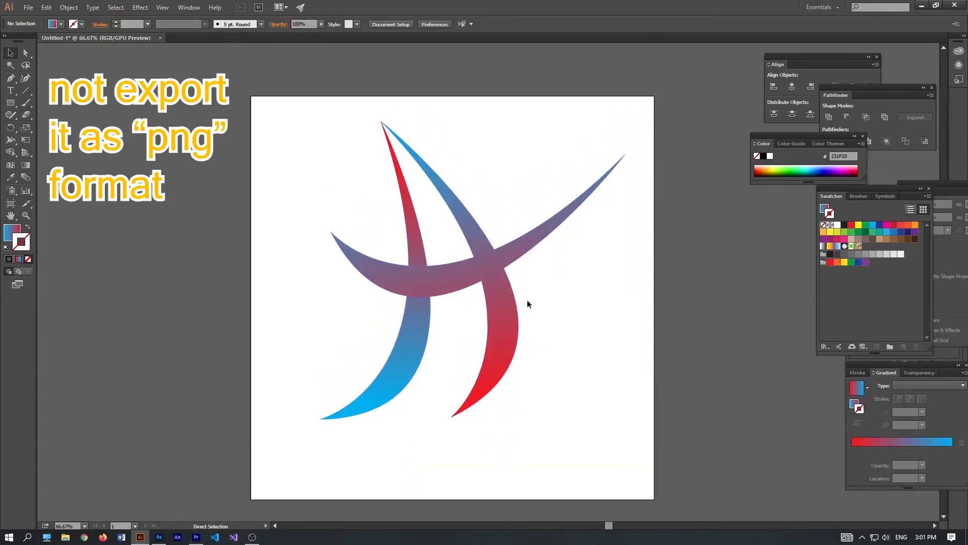
# Export the logo as Untitled-1.png into D:\Uit\video assistant folder at 72 ppi with a transparent background
pyautogui.click(28, 7)
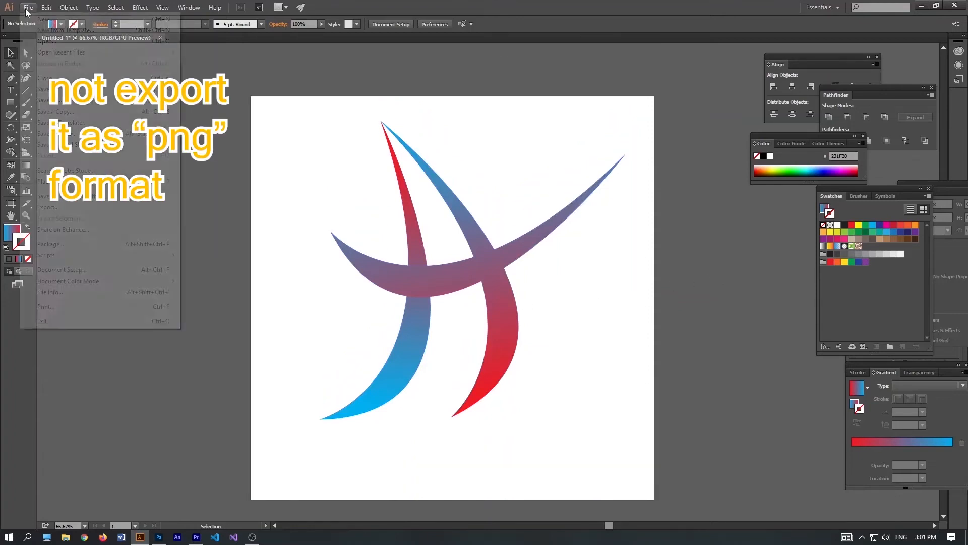
pyautogui.click(55, 207)
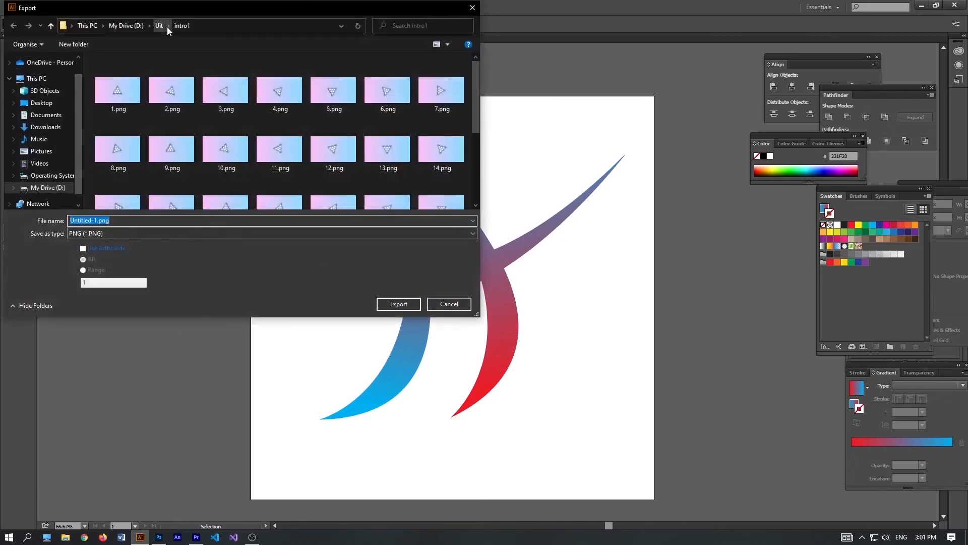
pyautogui.click(134, 26)
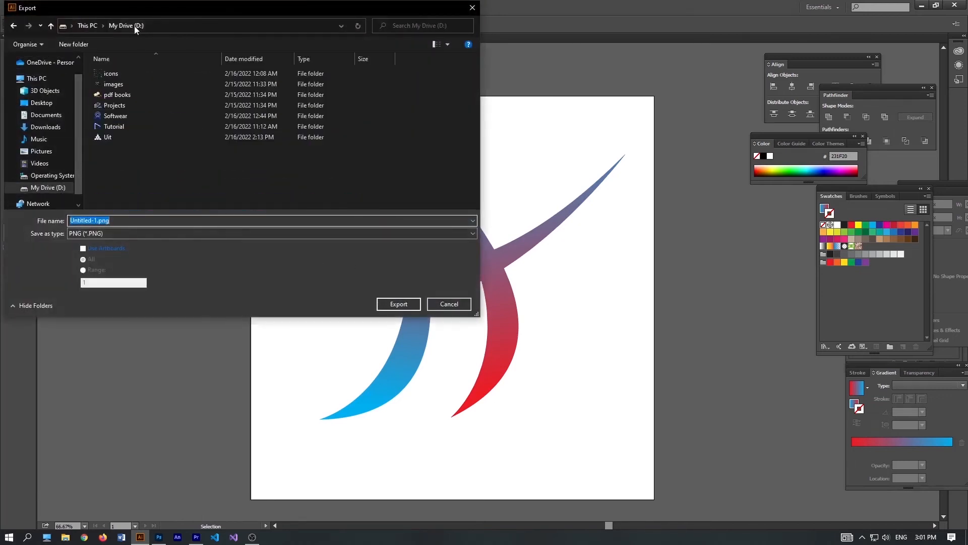
pyautogui.doubleClick(113, 135)
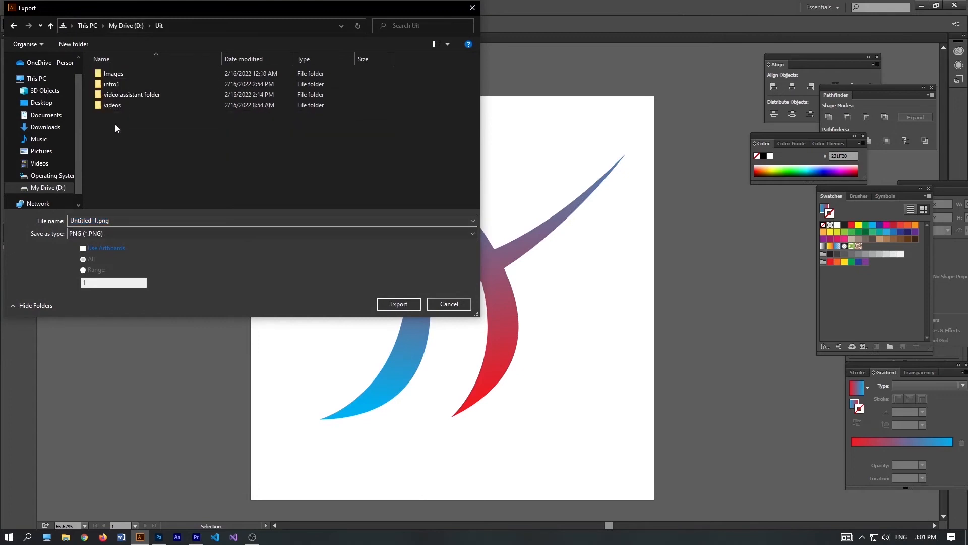
pyautogui.doubleClick(118, 96)
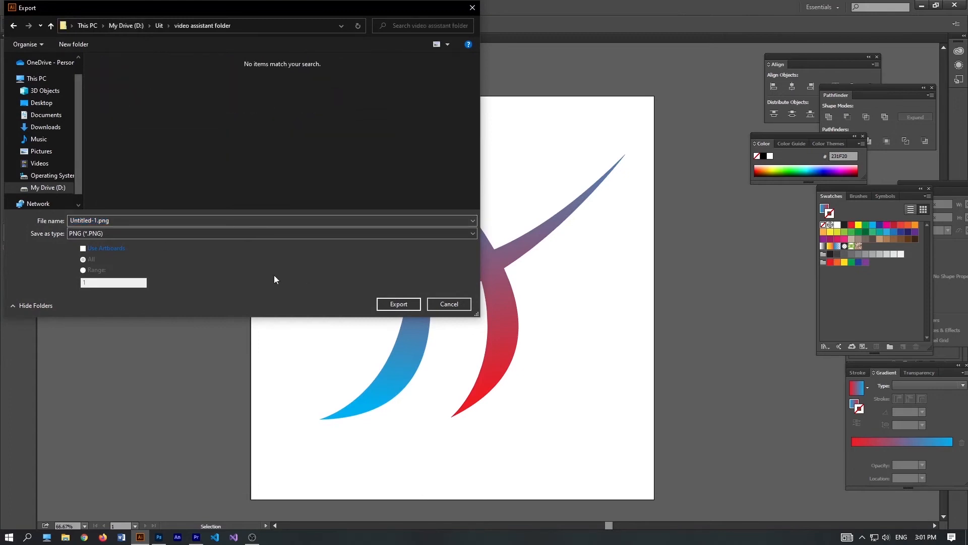
pyautogui.click(398, 304)
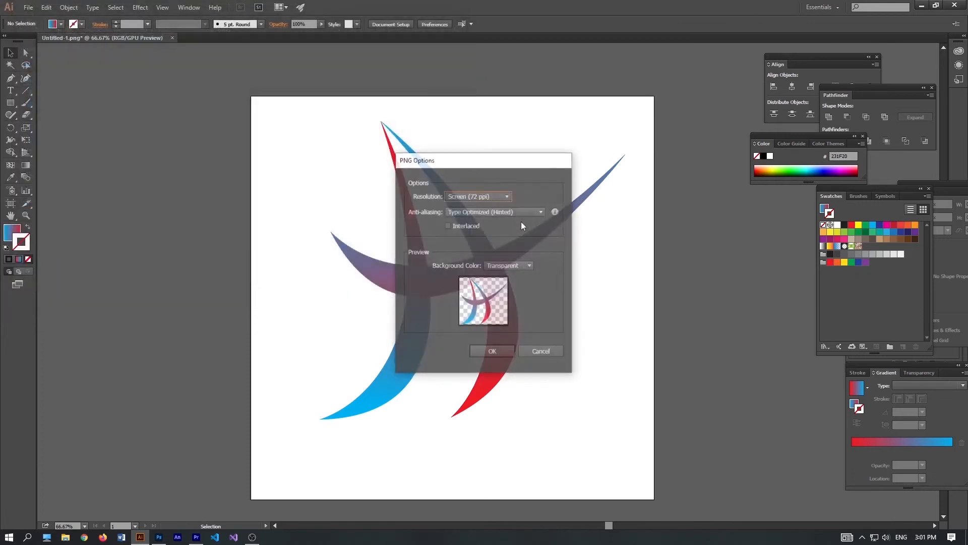
pyautogui.press('Return')
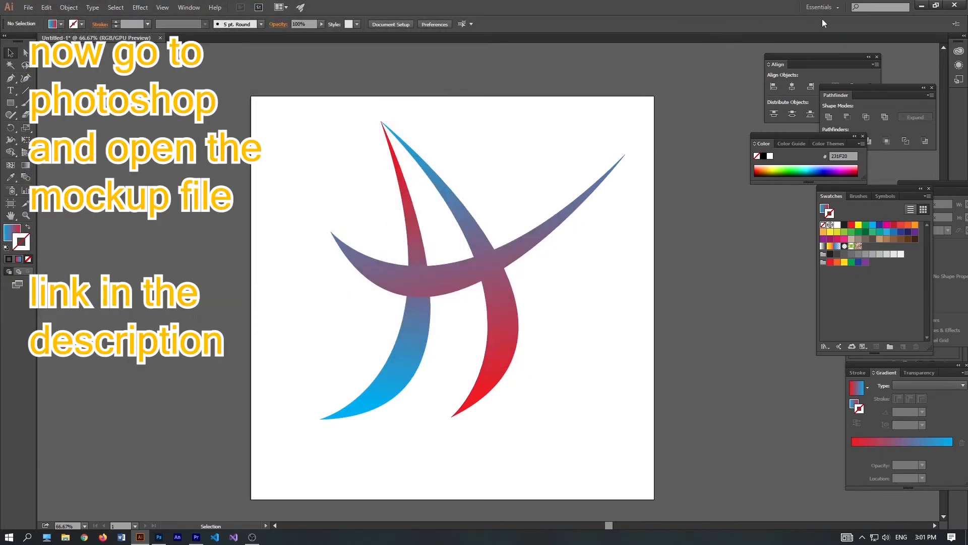
# Switch to Photoshop and open the contents of the Insert Your Logo smart object in Letterpress Logo Mockup.psd
pyautogui.click(921, 6)
pyautogui.click(159, 536)
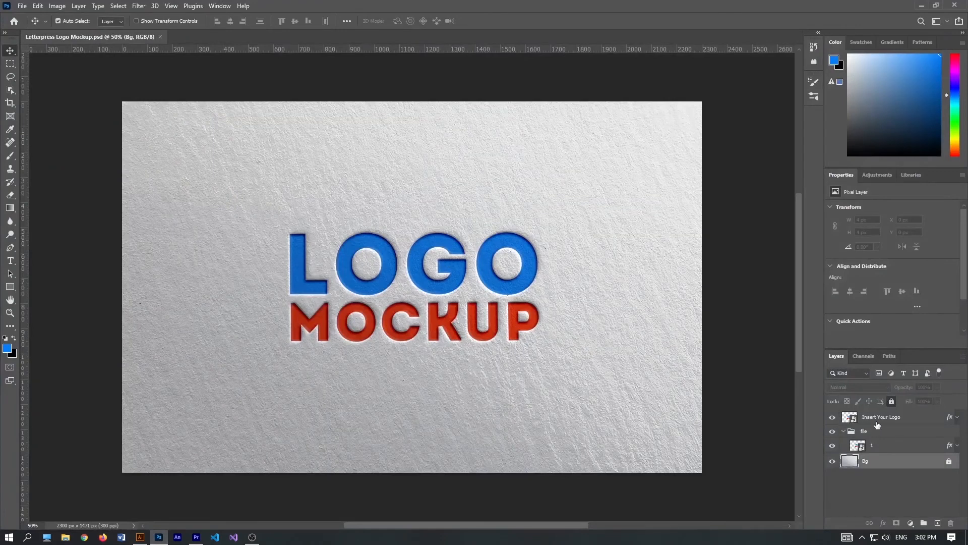
pyautogui.click(851, 418)
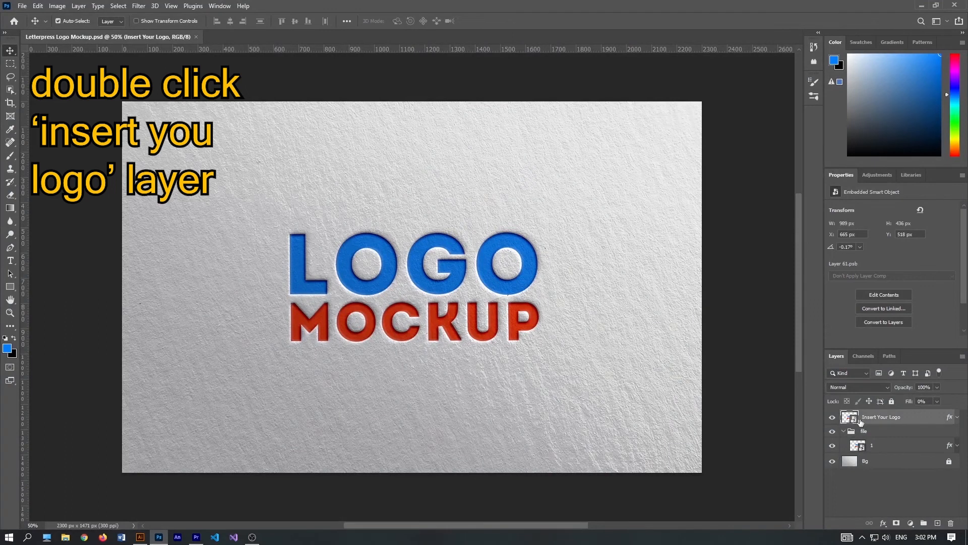
pyautogui.doubleClick(860, 420)
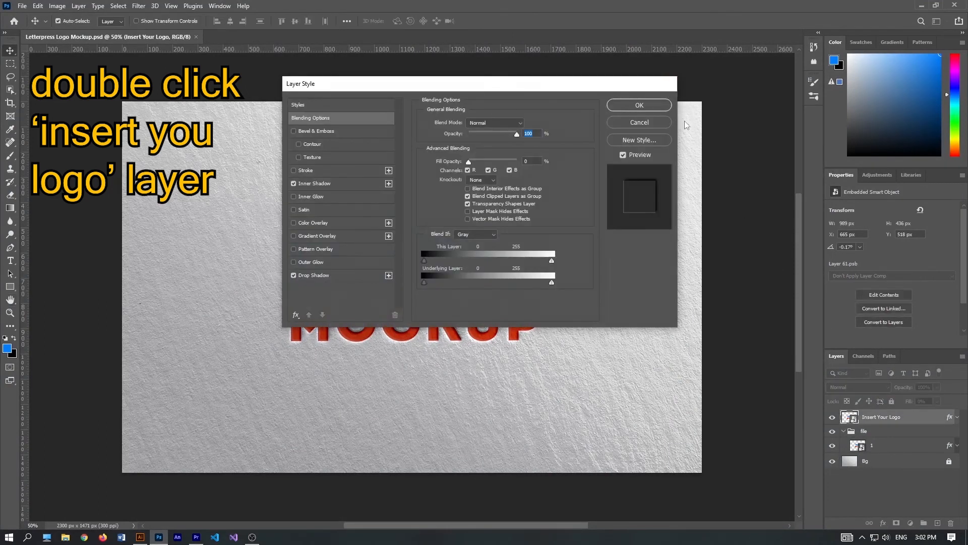
pyautogui.press('Escape')
pyautogui.doubleClick(851, 414)
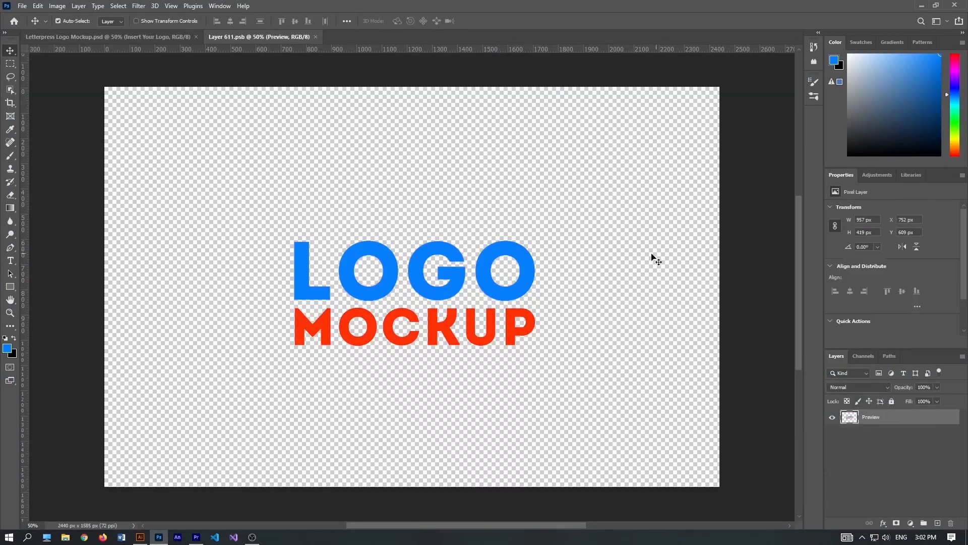
# Open Untitled-1.png from the video assistant folder
pyautogui.click(18, 7)
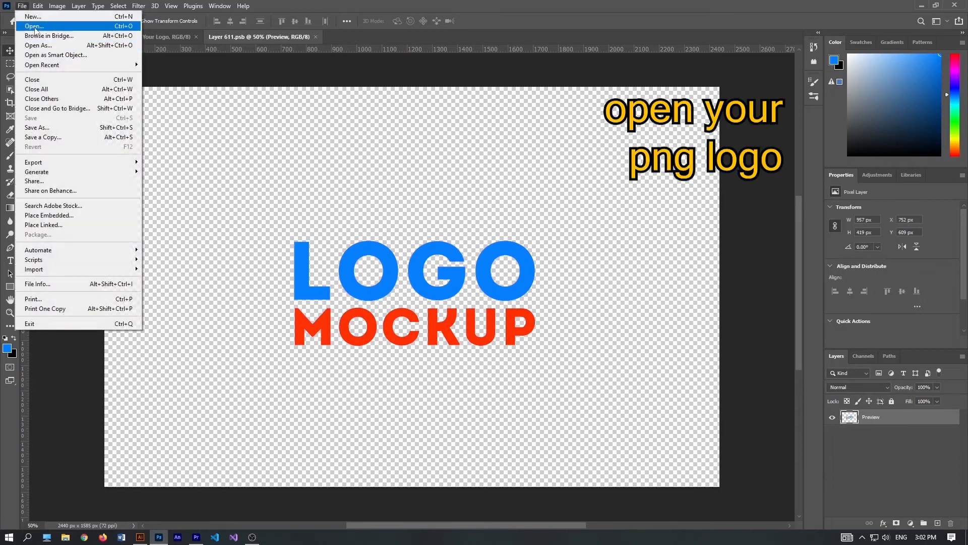
pyautogui.click(30, 25)
pyautogui.click(170, 105)
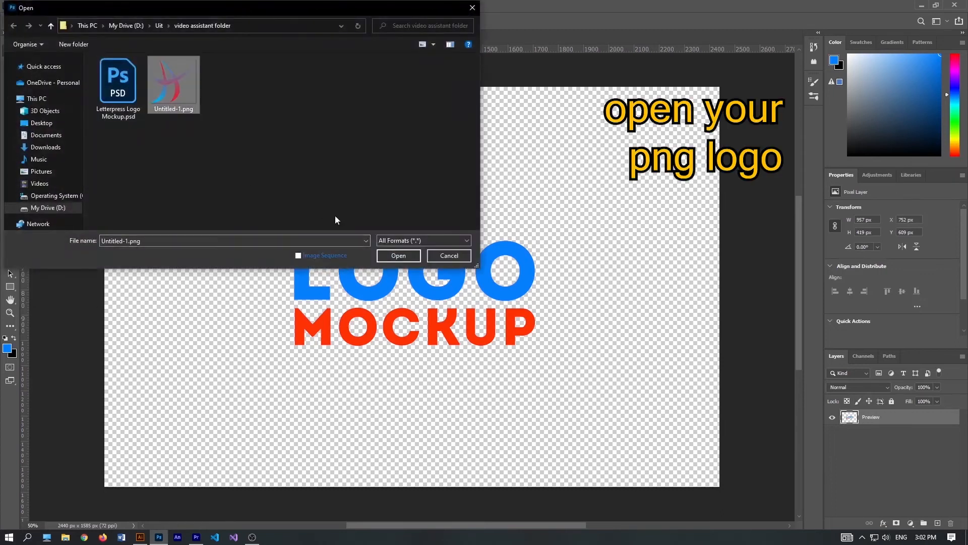
pyautogui.click(399, 255)
# Bring the opened logo into Layer 611.psb, delete the LOGO MOCKUP placeholder layer and scale the new logo to about 132%
pyautogui.moveTo(395, 209); pyautogui.dragTo(428, 271)
pyautogui.press('Delete')
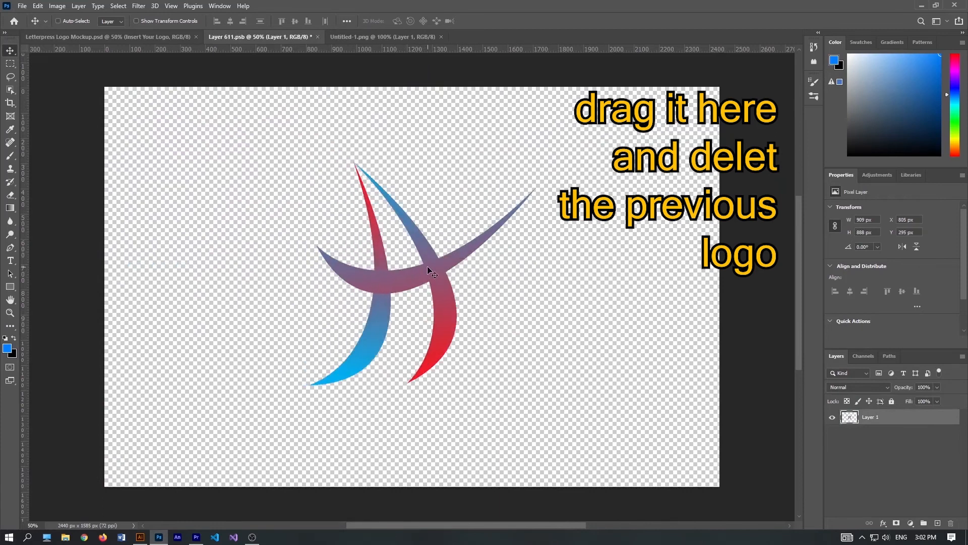
pyautogui.hotkey('ctrl', 't')
pyautogui.moveTo(536, 162); pyautogui.dragTo(574, 127)
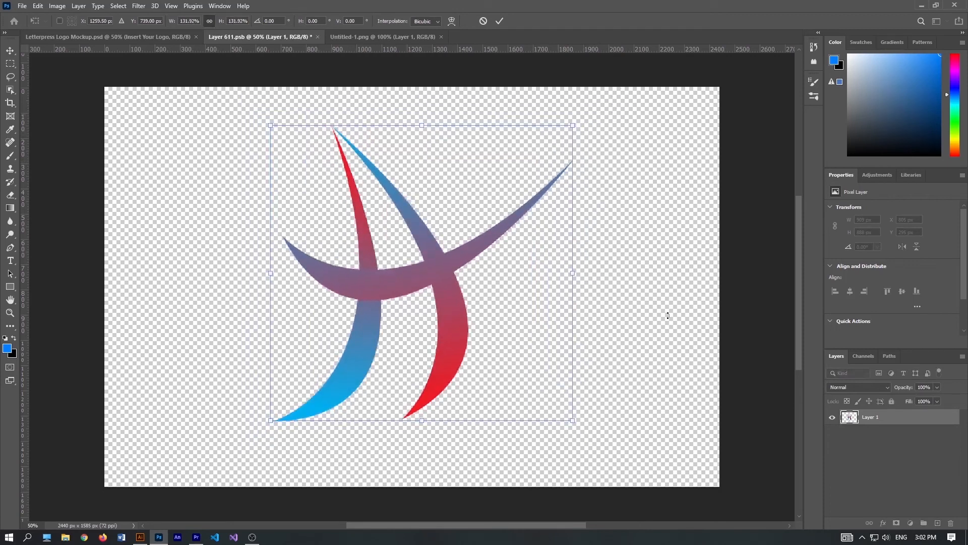
pyautogui.press('Return')
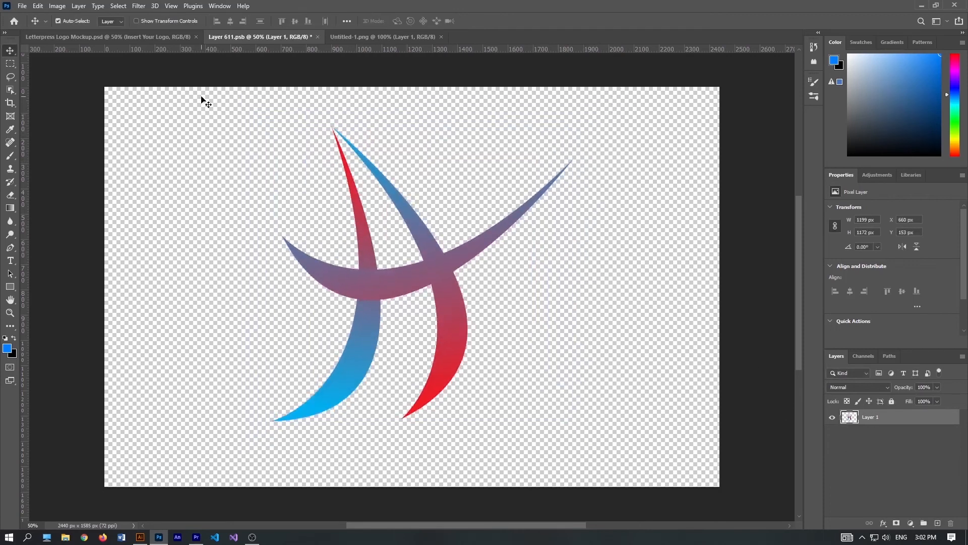
# Save the smart object's contents and return to Letterpress Logo Mockup.psd to view the updated logo
pyautogui.hotkey('ctrl', 's')
pyautogui.click(164, 38)
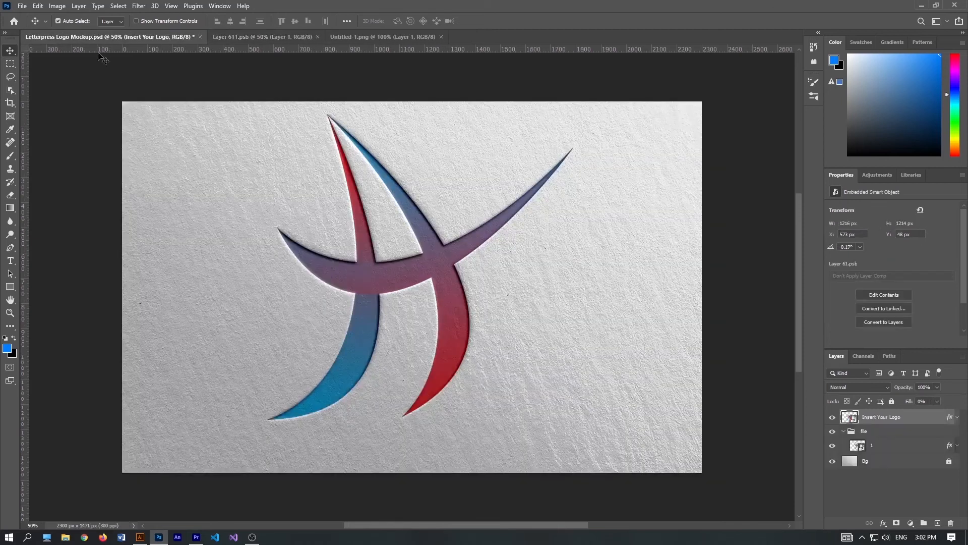
pyautogui.scroll(2, 391, 235)
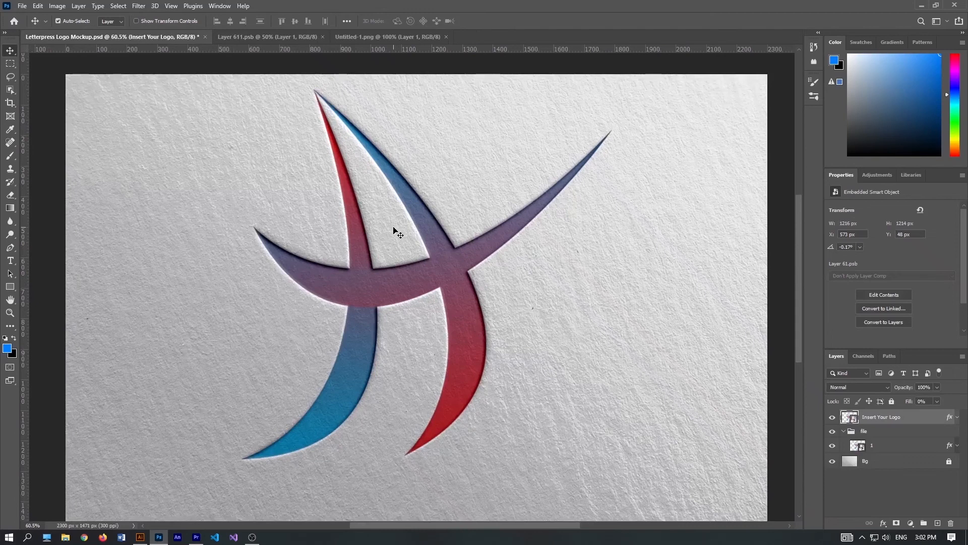
pyautogui.scroll(-1, 403, 237)
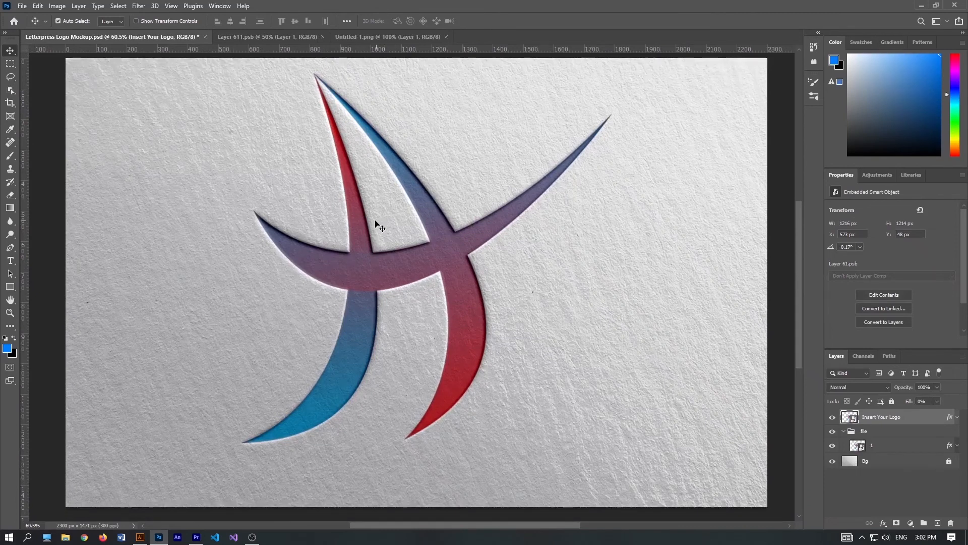
# Export the finished mockup as a PNG named "letter a logo" in the video assistant folder
pyautogui.click(22, 6)
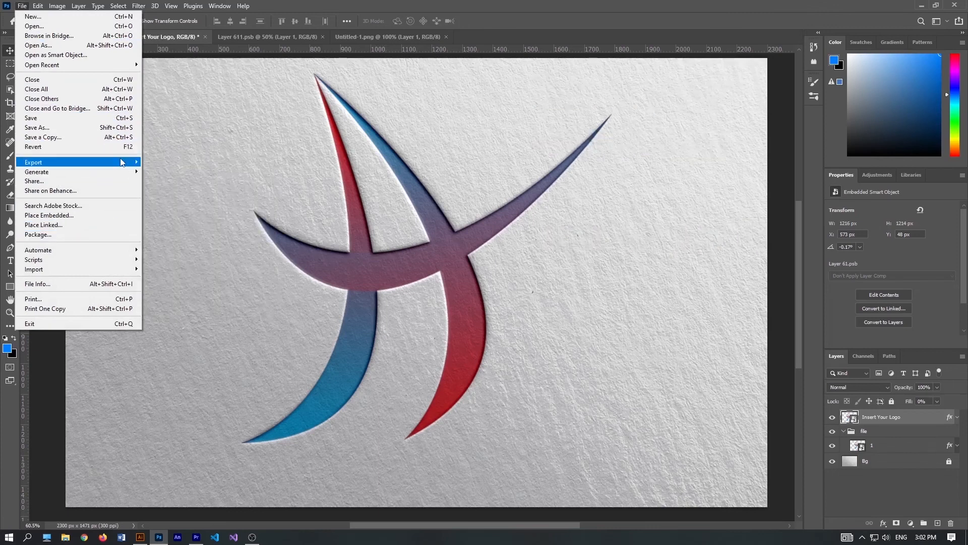
pyautogui.click(183, 165)
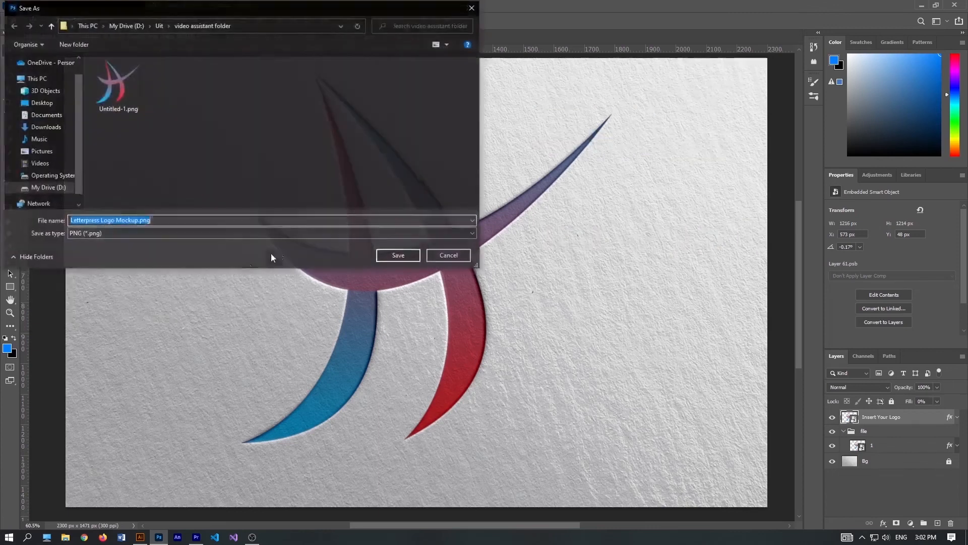
pyautogui.moveTo(137, 221); pyautogui.dragTo(15, 209)
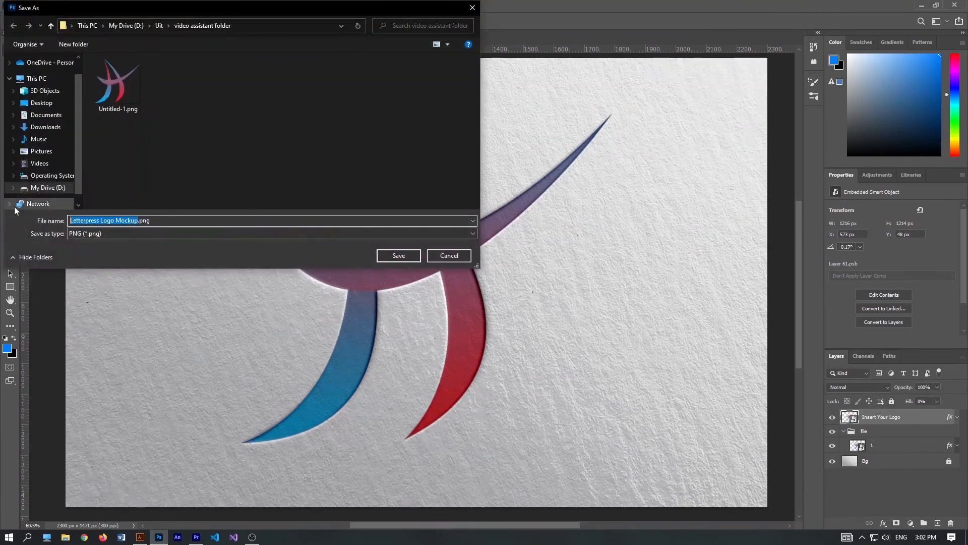
pyautogui.write('letter a logo')
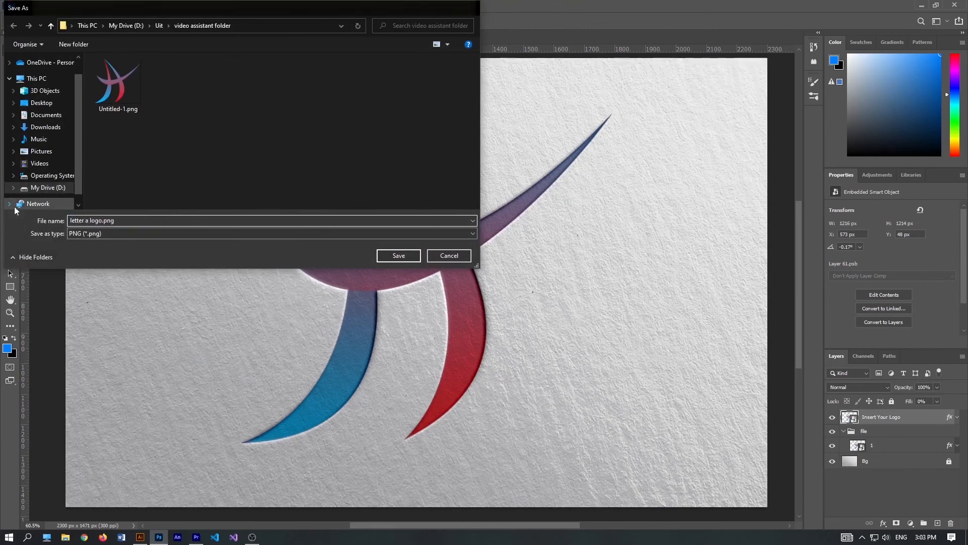
pyautogui.press('Return')
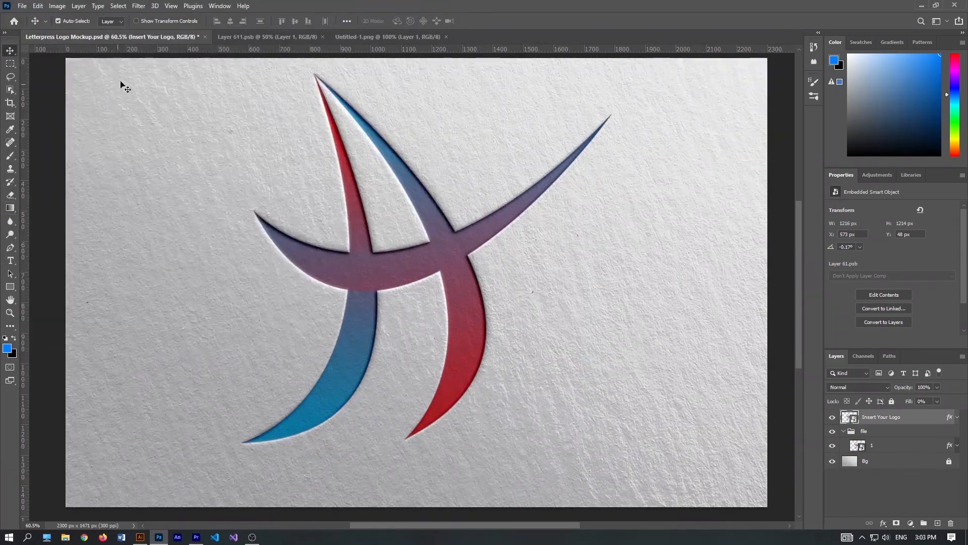
# Switch to File Explorer, open letter a logo.png from D:\Uit\video assistant folder and inspect the letterpress effect up close
pyautogui.click(921, 5)
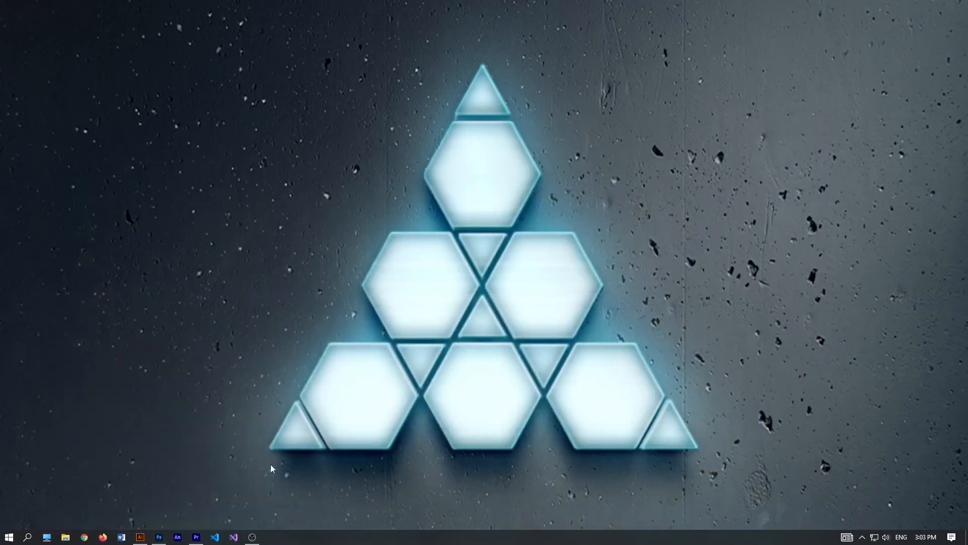
pyautogui.press('super+e')
pyautogui.doubleClick(321, 202)
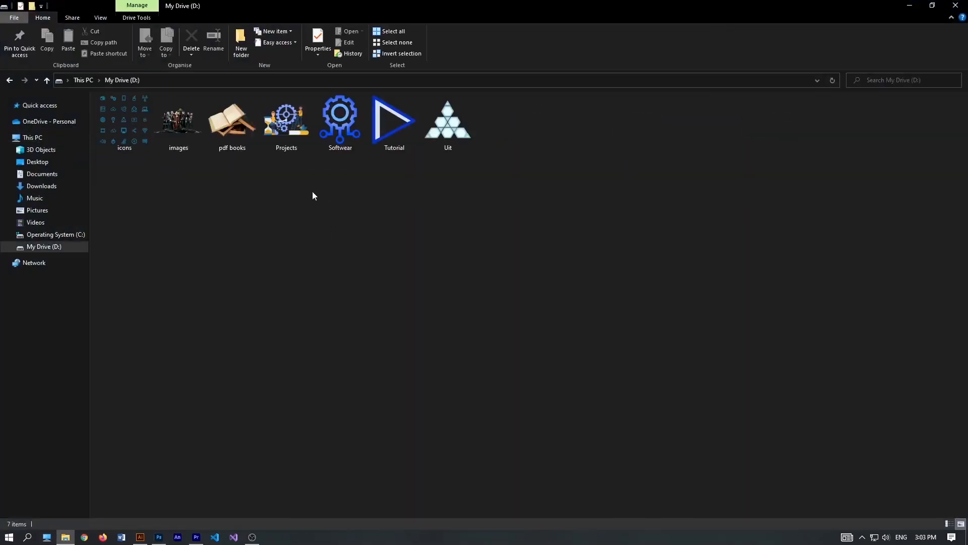
pyautogui.doubleClick(437, 142)
pyautogui.doubleClick(161, 136)
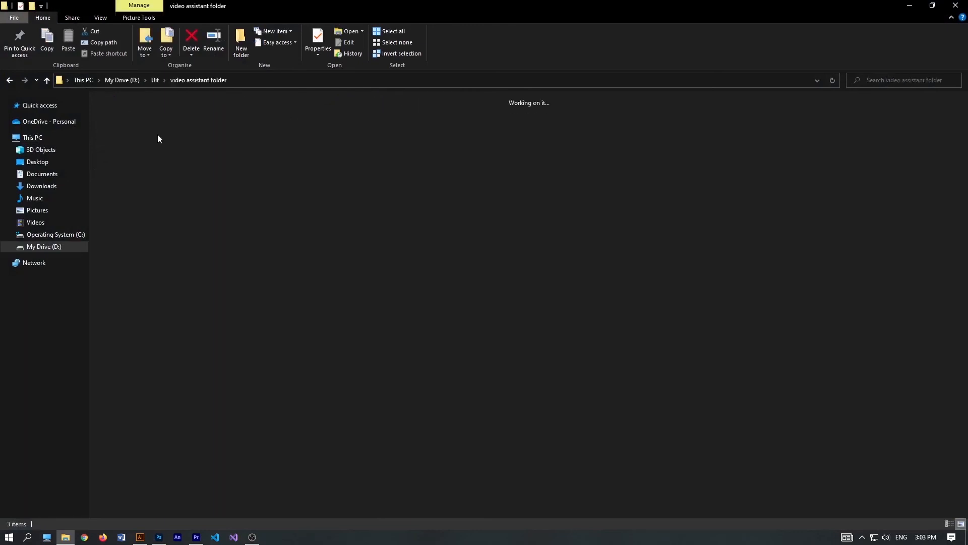
pyautogui.doubleClick(130, 139)
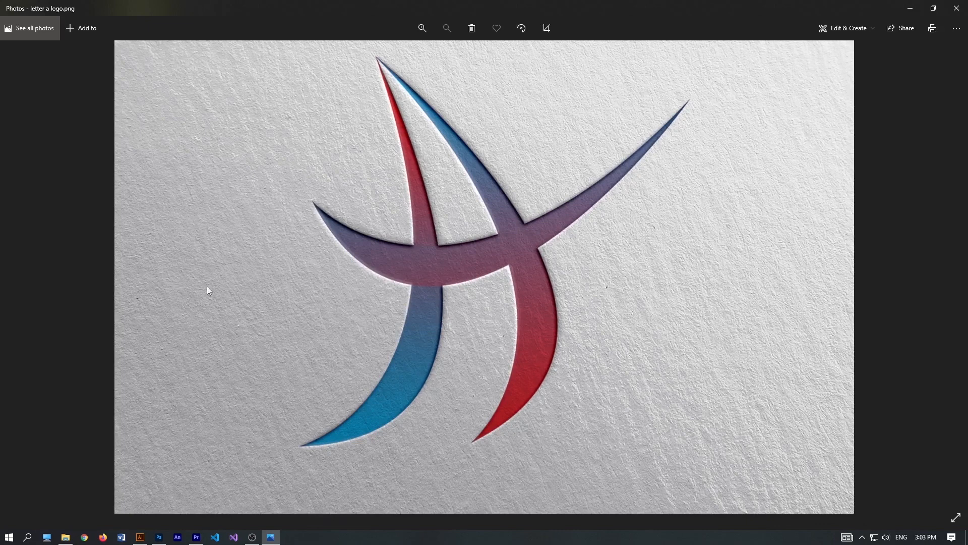
pyautogui.scroll(3, 217, 283)
pyautogui.moveTo(690, 261); pyautogui.dragTo(347, 407)
pyautogui.scroll(-3, 358, 360)
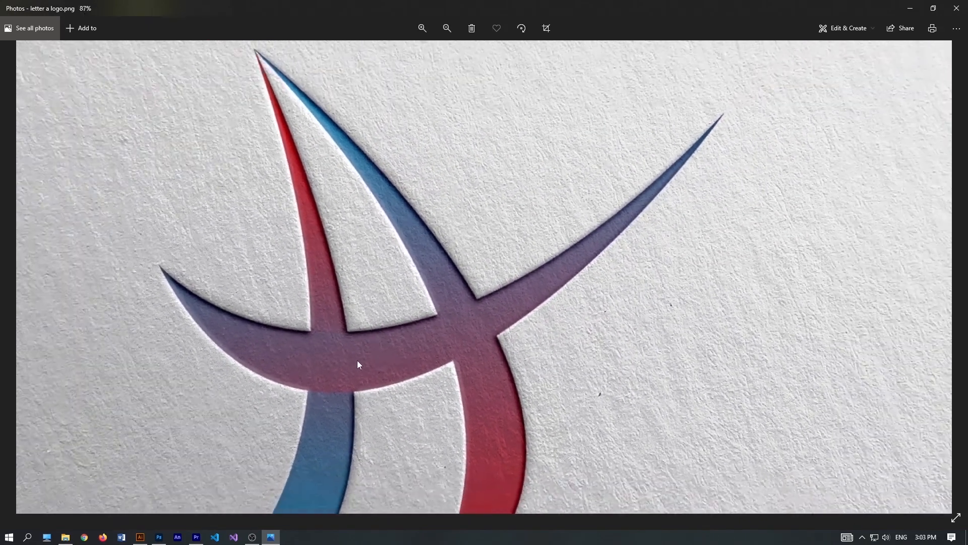